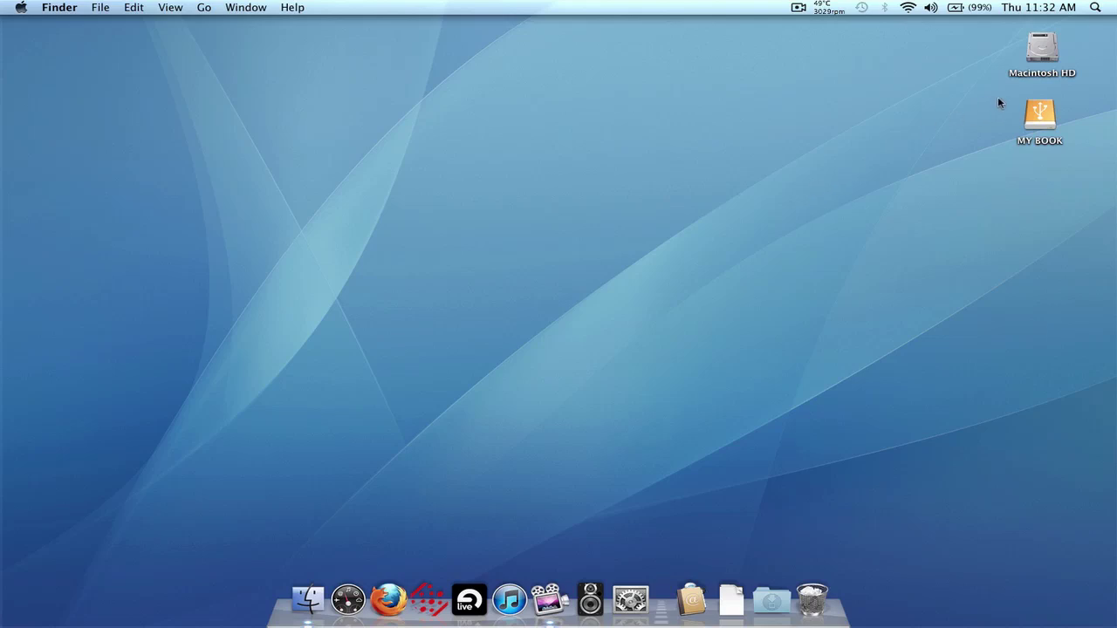
# - Open the ScratchLIVE folder in the home Music folder to check its contents
pyautogui.doubleClick(1043, 52)
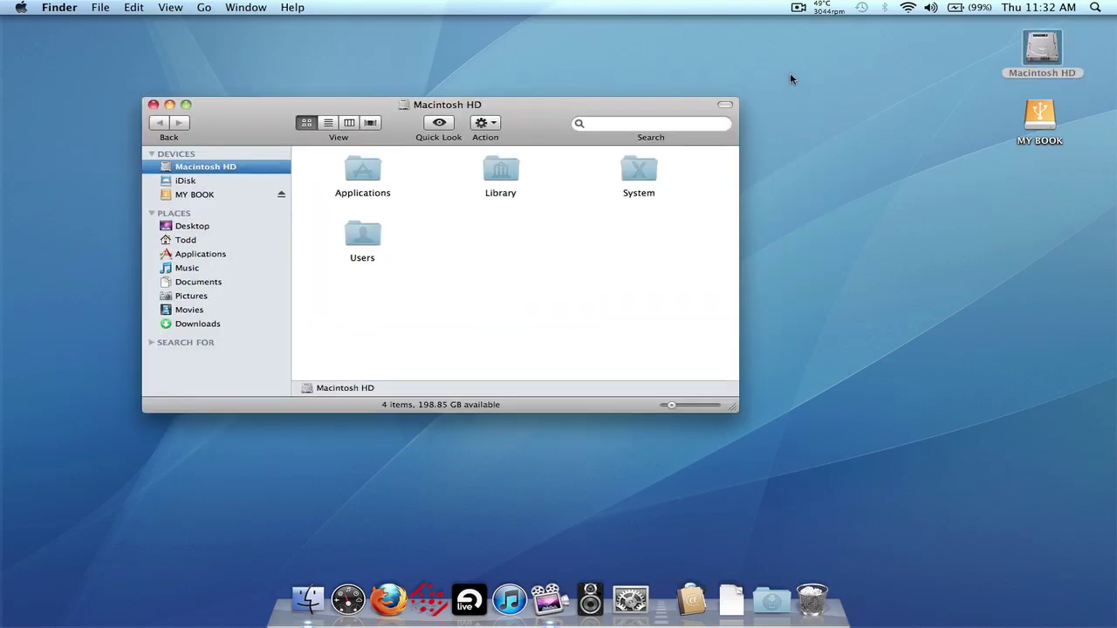
pyautogui.click(225, 269)
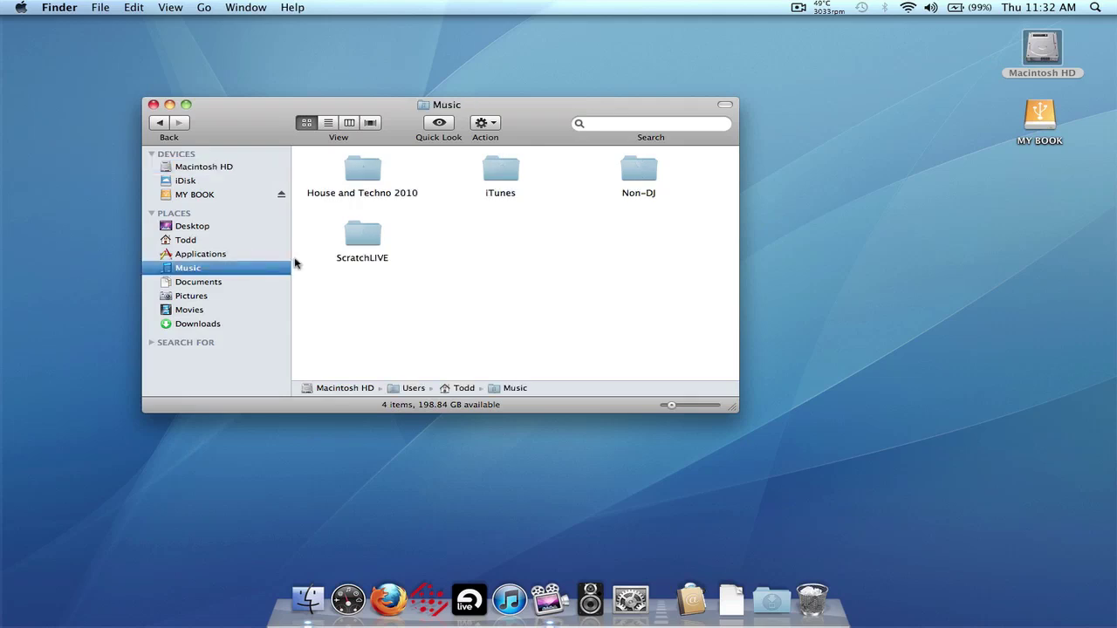
pyautogui.click(366, 238)
pyautogui.doubleClick(368, 239)
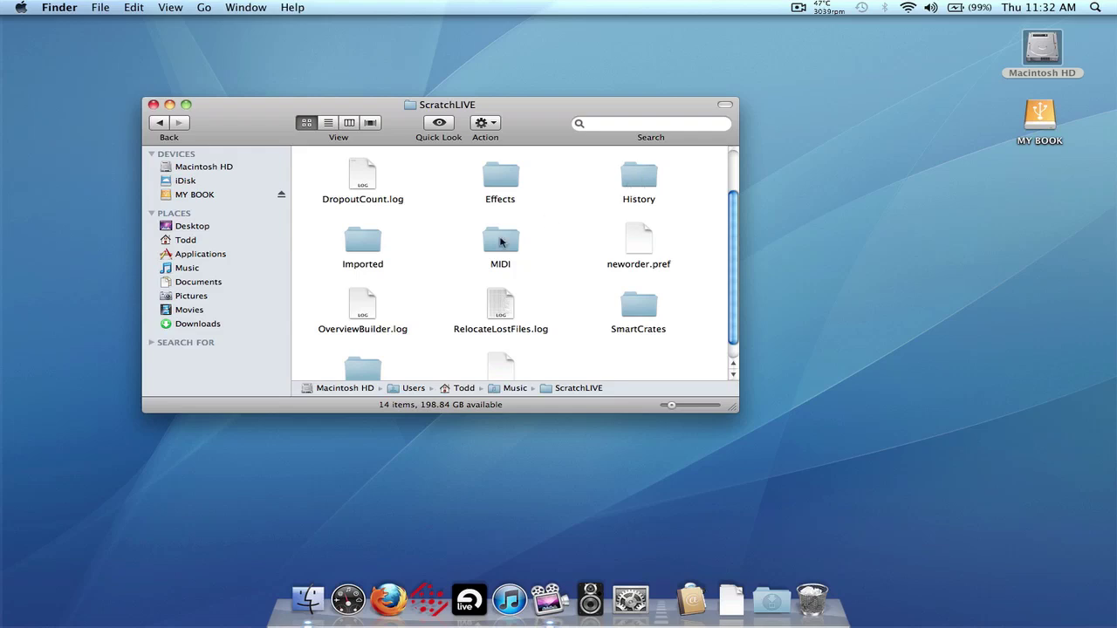
# - Back in Music, copy the ScratchLIVE folder
pyautogui.click(160, 124)
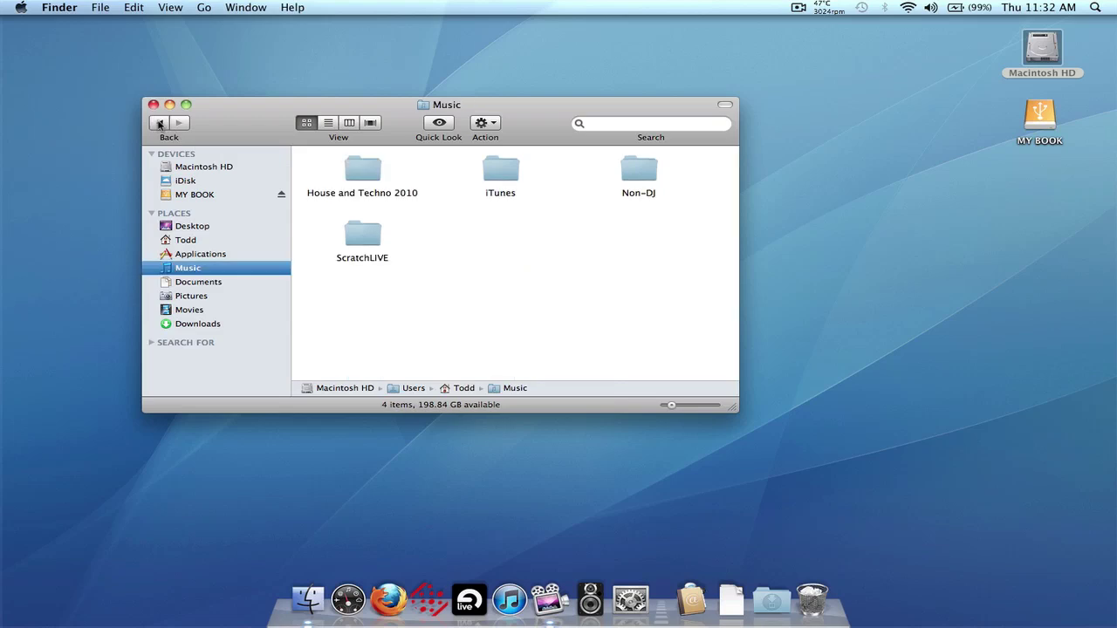
pyautogui.rightClick(365, 242)
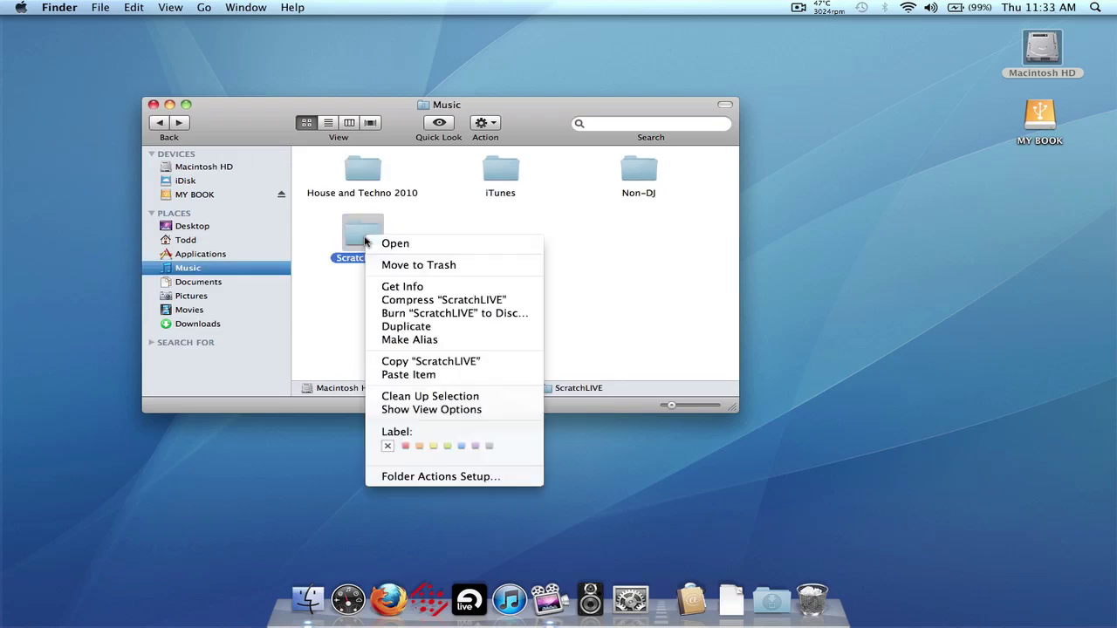
pyautogui.click(441, 360)
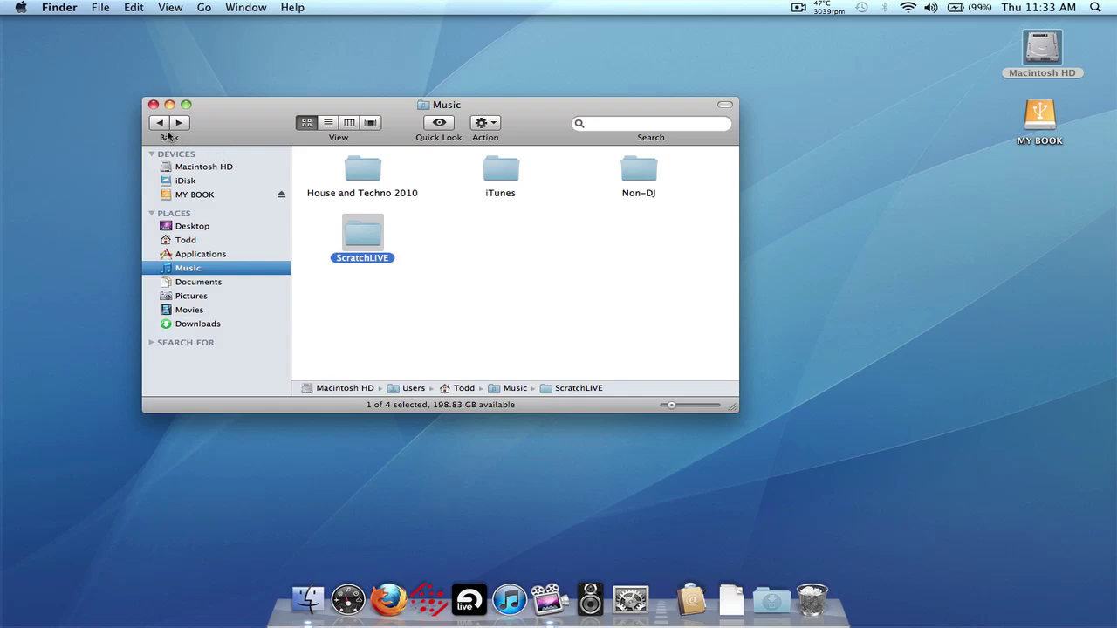
# - Paste the copied ScratchLIVE folder onto the MY BOOK drive
pyautogui.click(212, 196)
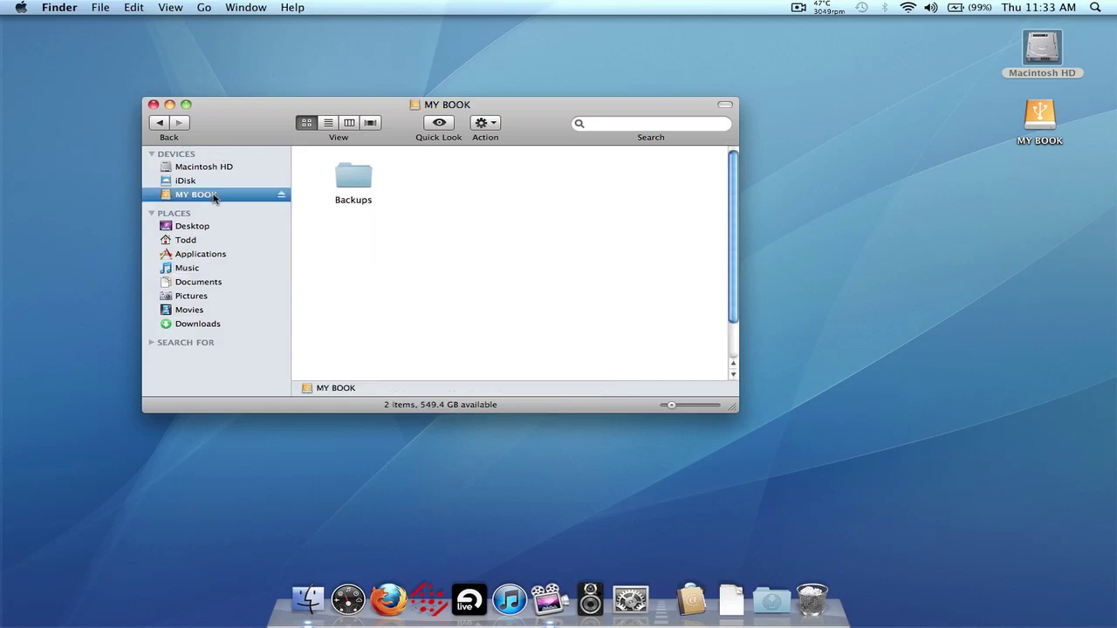
pyautogui.rightClick(443, 197)
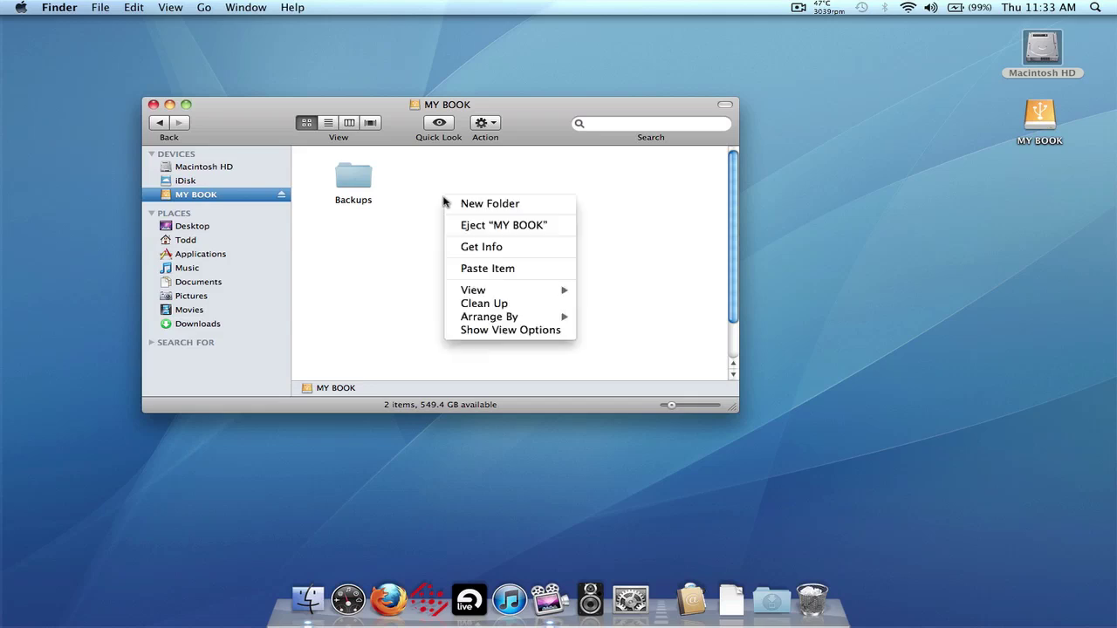
pyautogui.click(514, 278)
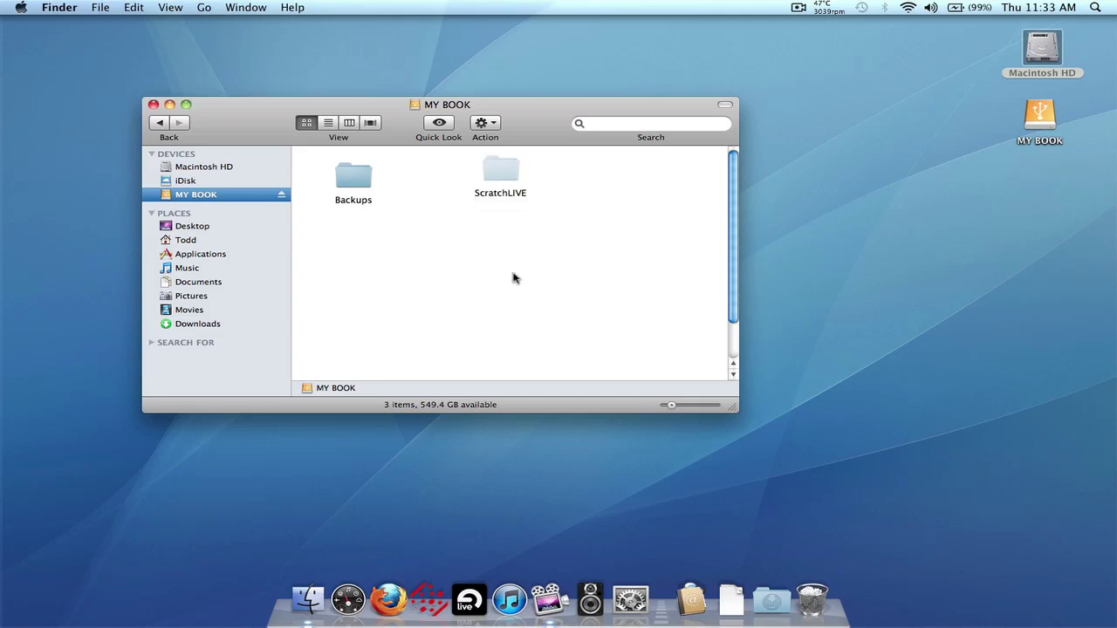
# - Rename the pasted folder to _ScratchLIVE_ and return to the home Music folder
pyautogui.click(506, 175)
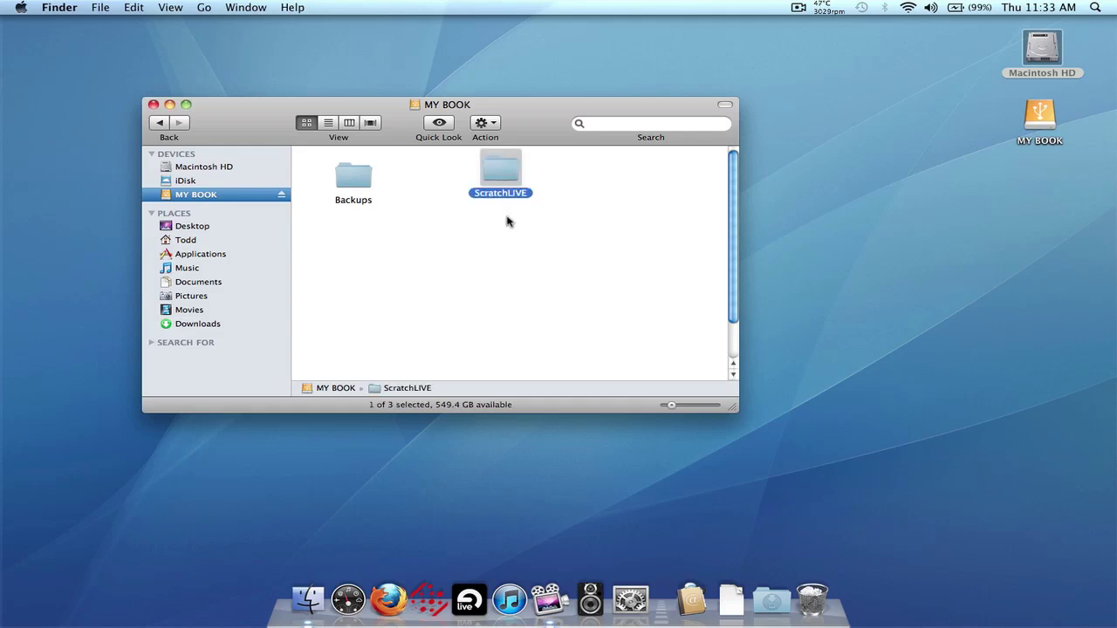
pyautogui.press('Return')
pyautogui.press('Left')
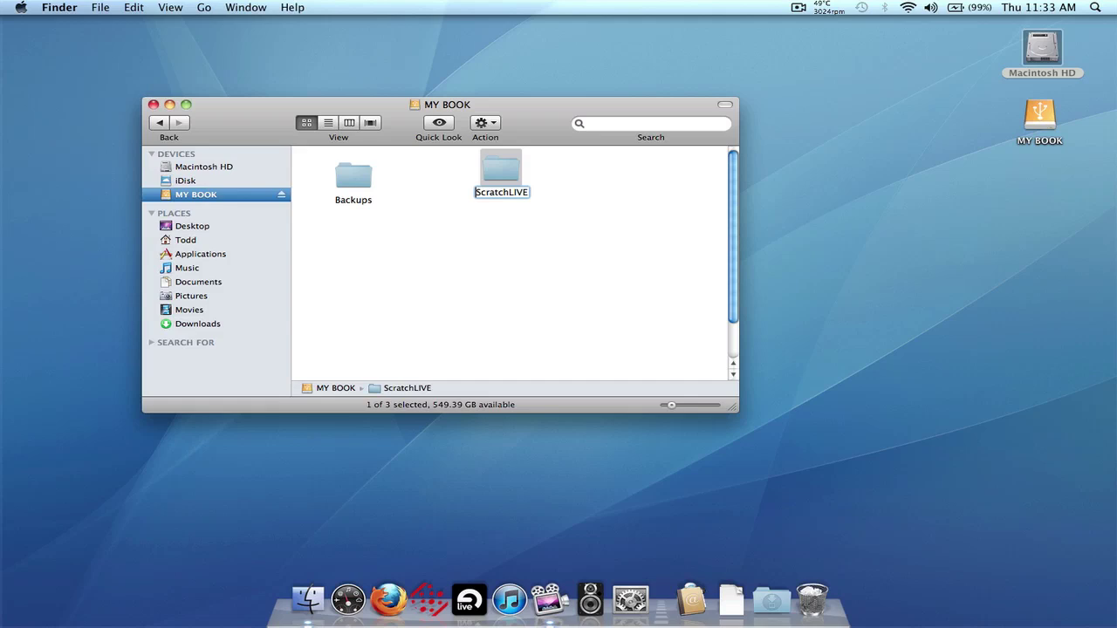
pyautogui.press('Right')
pyautogui.press('Right')
pyautogui.press('Right')
pyautogui.press('Right')
pyautogui.press('Right')
pyautogui.press('Right')
pyautogui.press('Right')
pyautogui.press('Right')
pyautogui.press('Right')
pyautogui.press('Right')
pyautogui.press('Right')
pyautogui.write('_')
pyautogui.press('Return')
pyautogui.moveTo(494, 173); pyautogui.dragTo(485, 186)
pyautogui.click(462, 268)
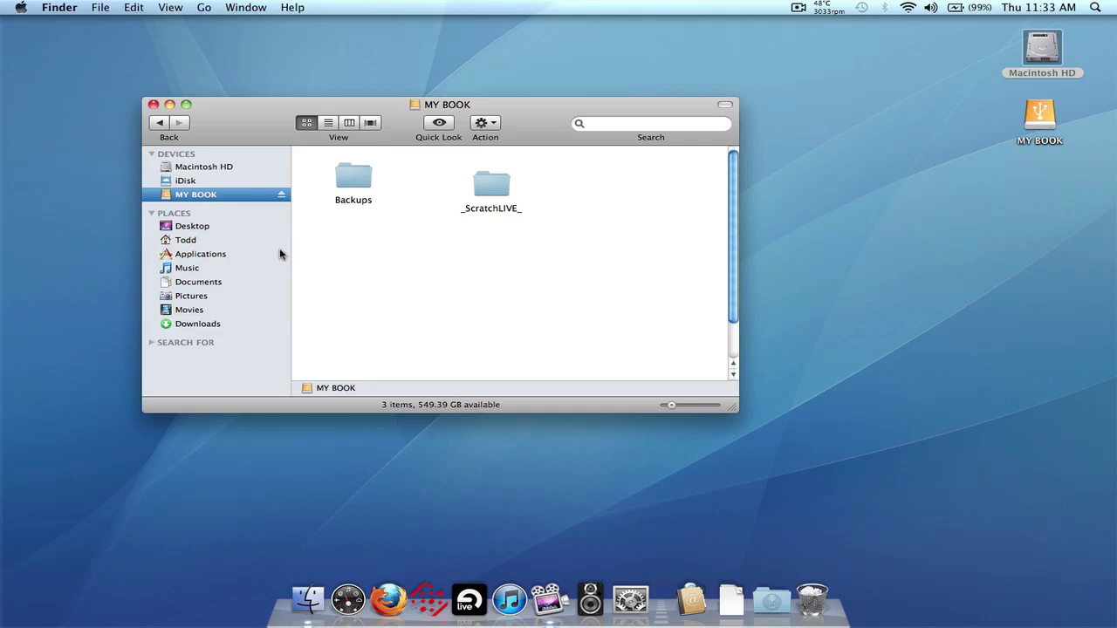
pyautogui.click(223, 271)
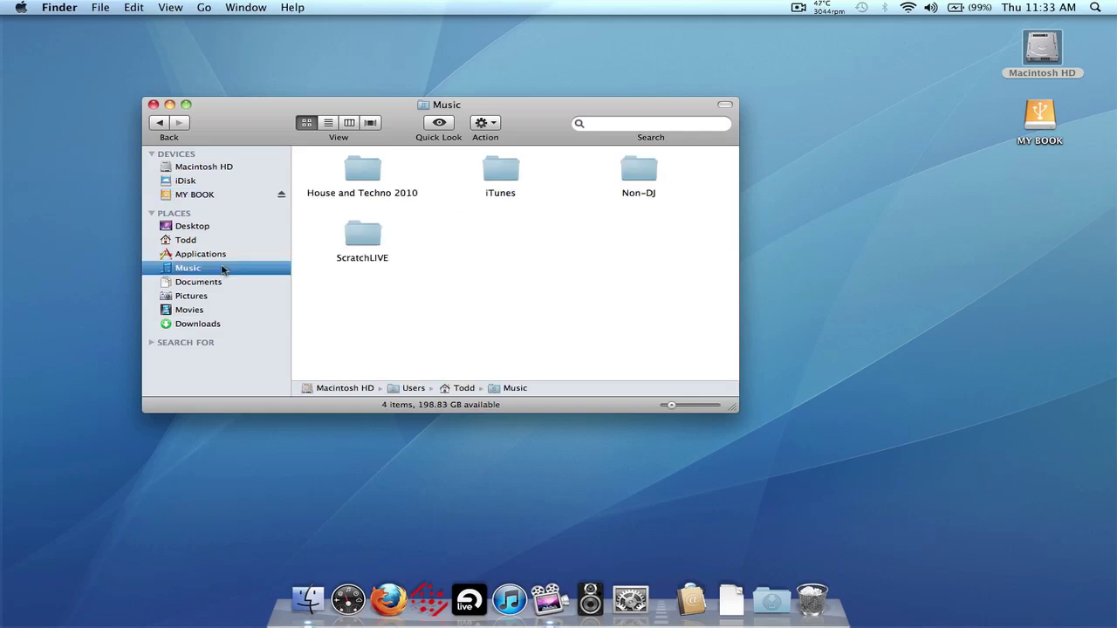
# - Check the April 2010 mp3s inside House and Techno 2010, then return to Music
pyautogui.doubleClick(361, 173)
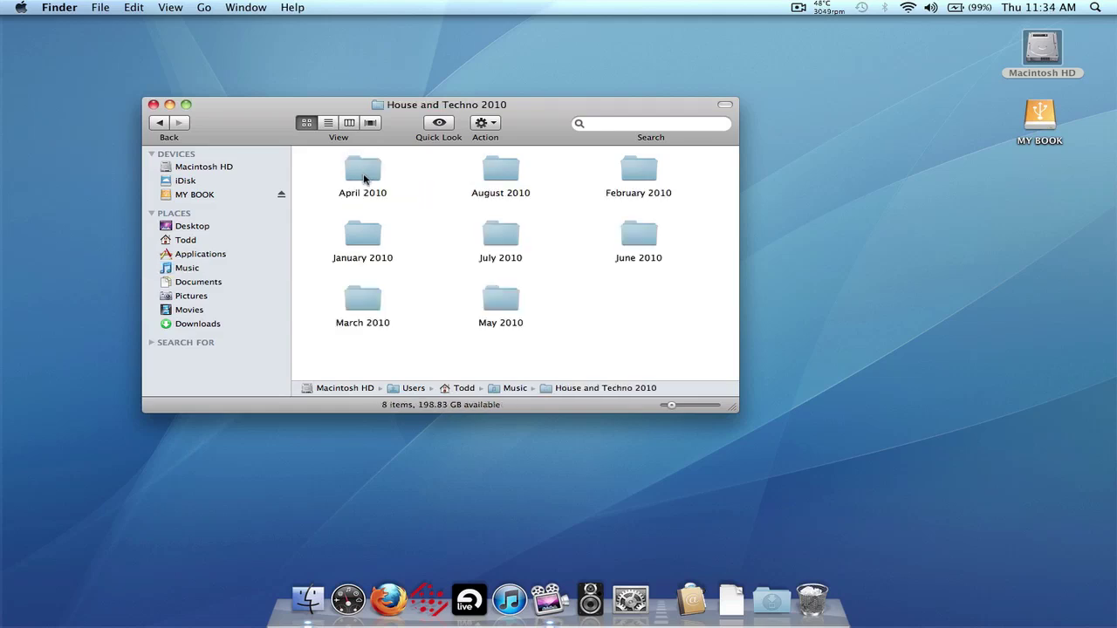
pyautogui.doubleClick(364, 178)
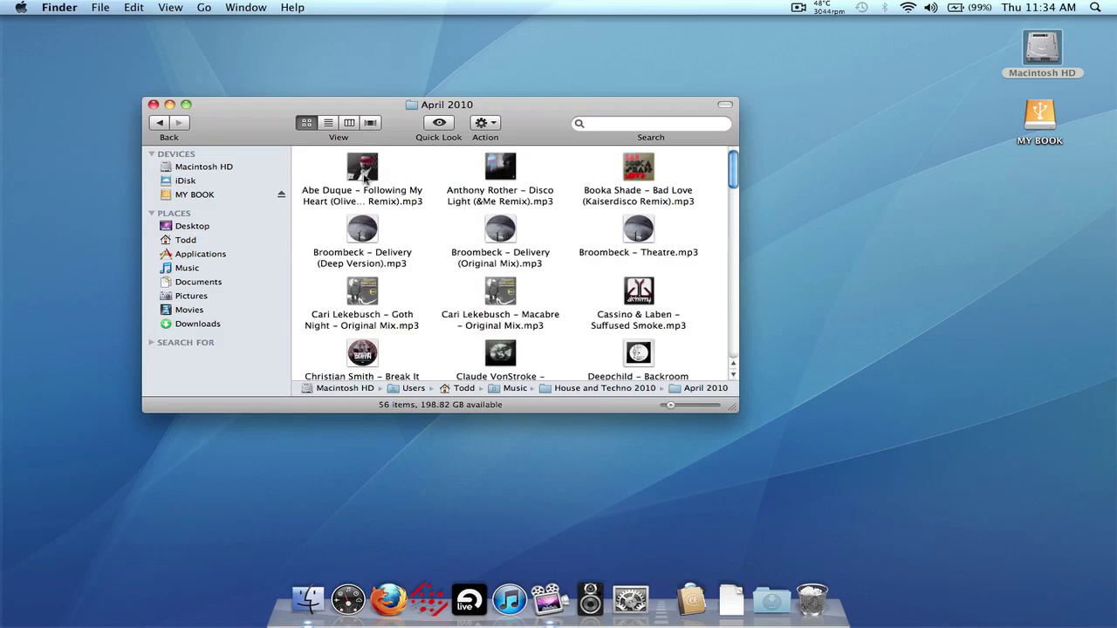
pyautogui.click(155, 123)
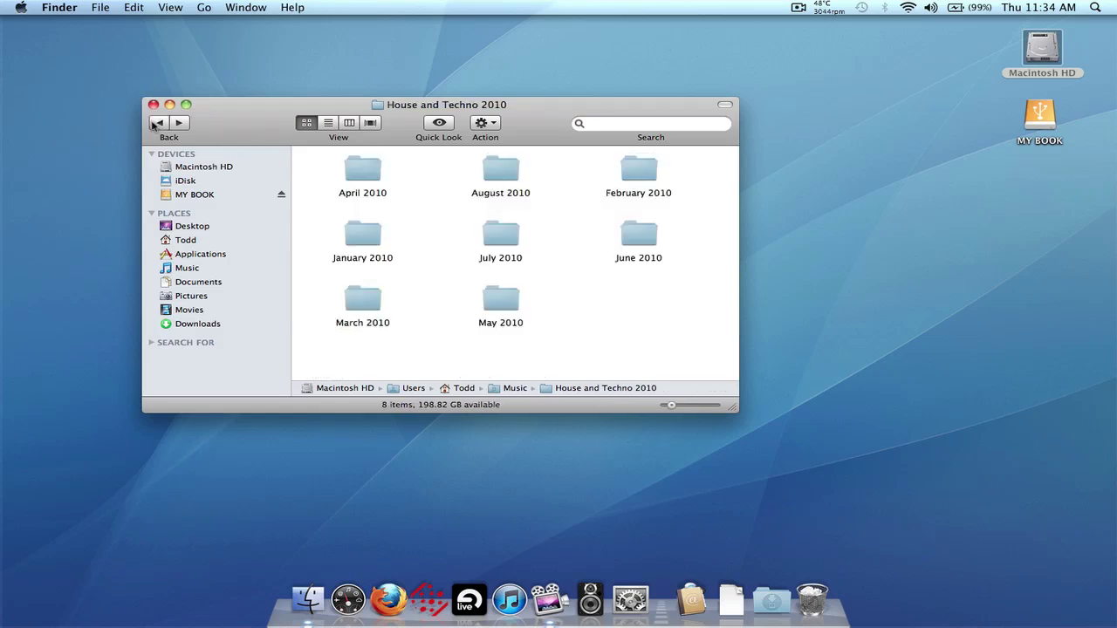
pyautogui.click(156, 123)
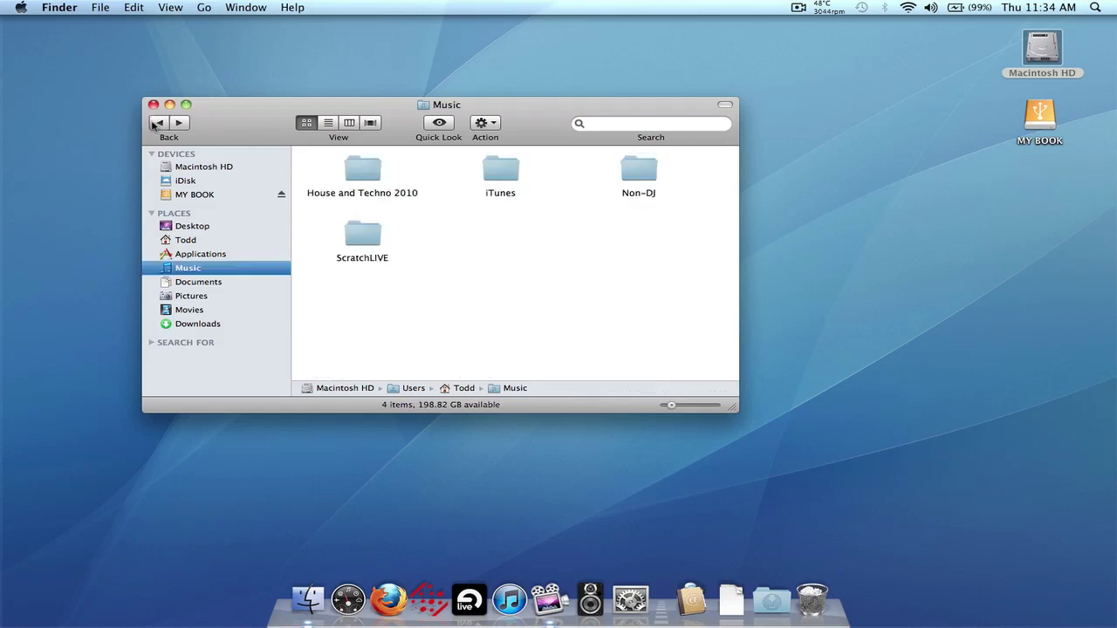
# - Copy the House and Techno 2010 folder
pyautogui.click(363, 175)
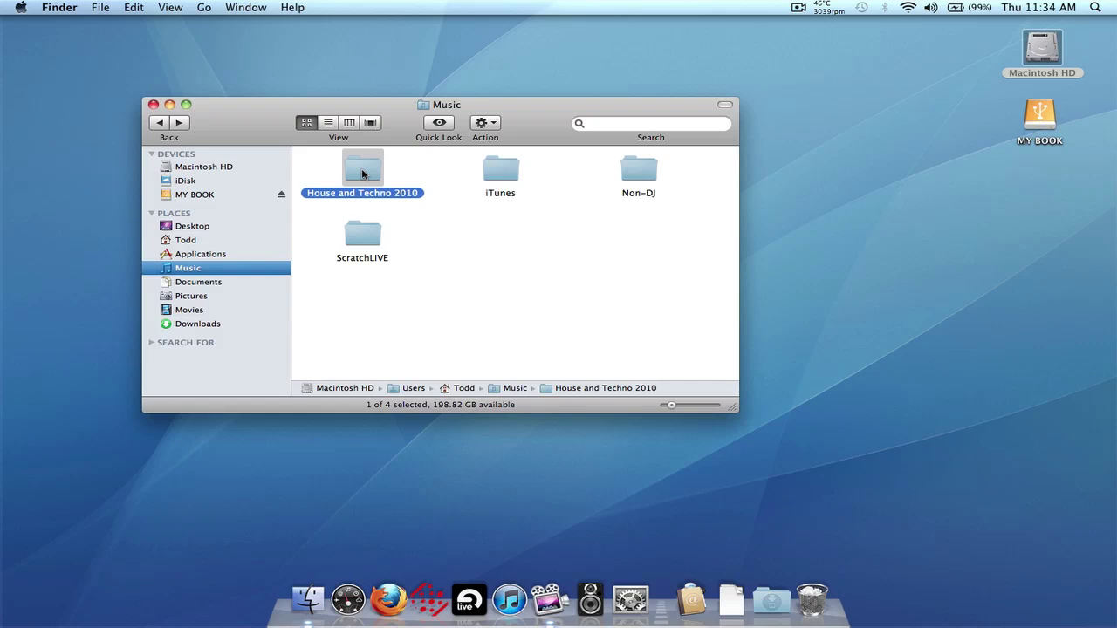
pyautogui.rightClick(362, 174)
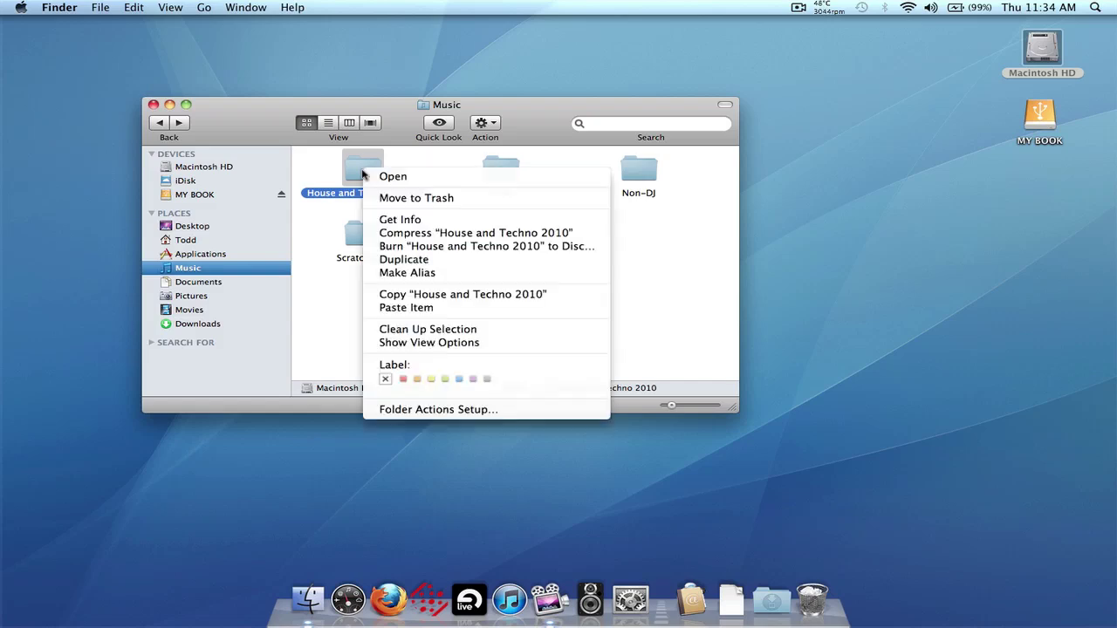
pyautogui.click(427, 295)
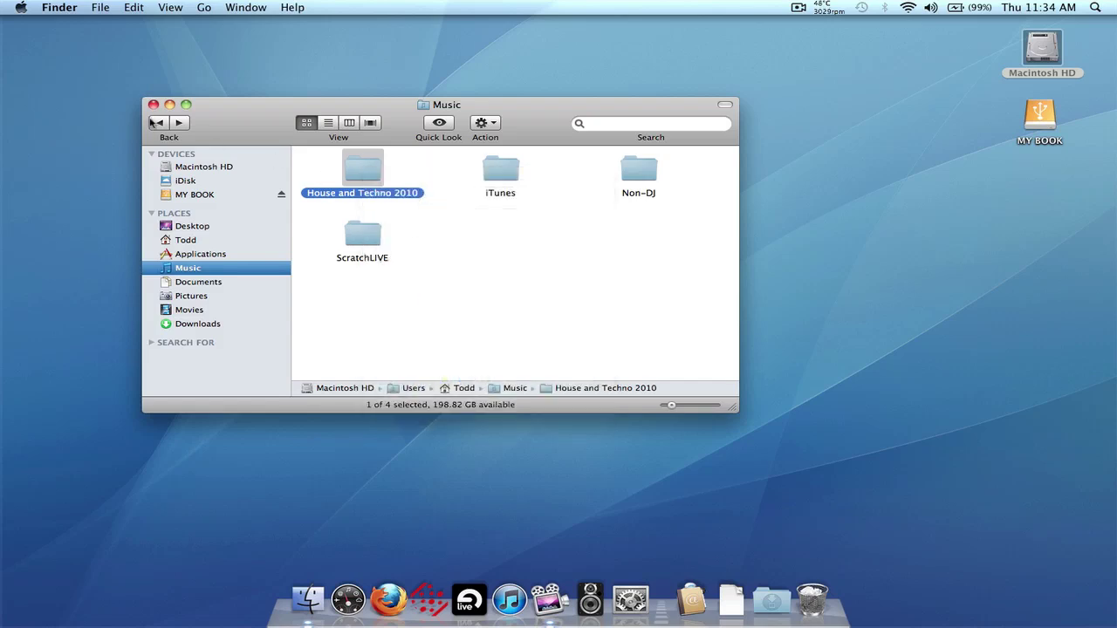
# - Select House and Techno 2010 in Music, then show MY BOOK with Backups and _ScratchLIVE_
pyautogui.click(208, 195)
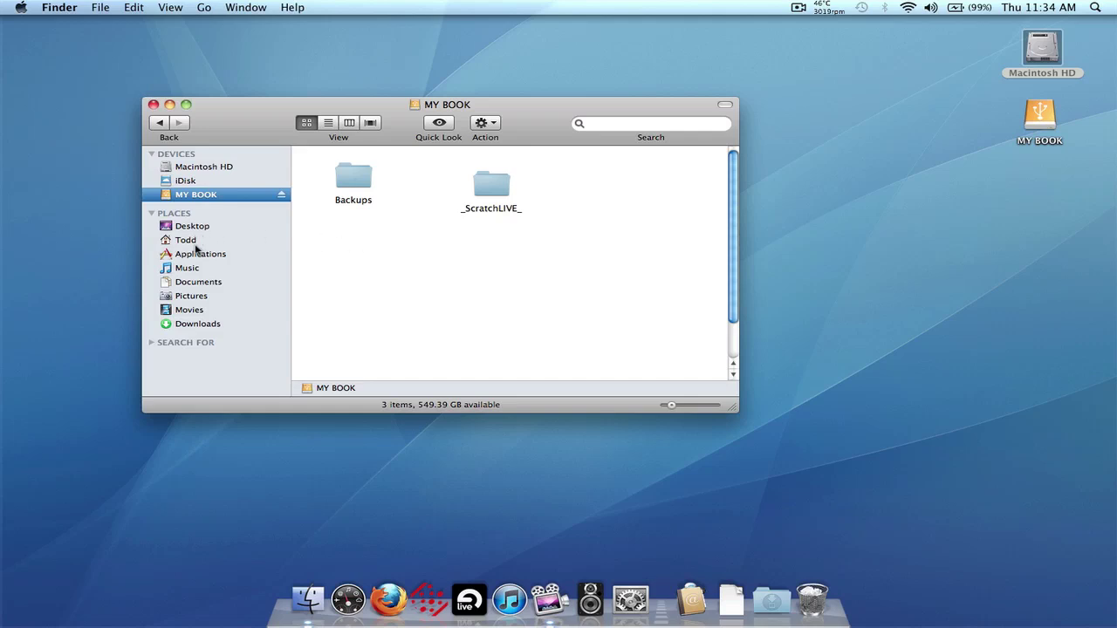
pyautogui.click(194, 269)
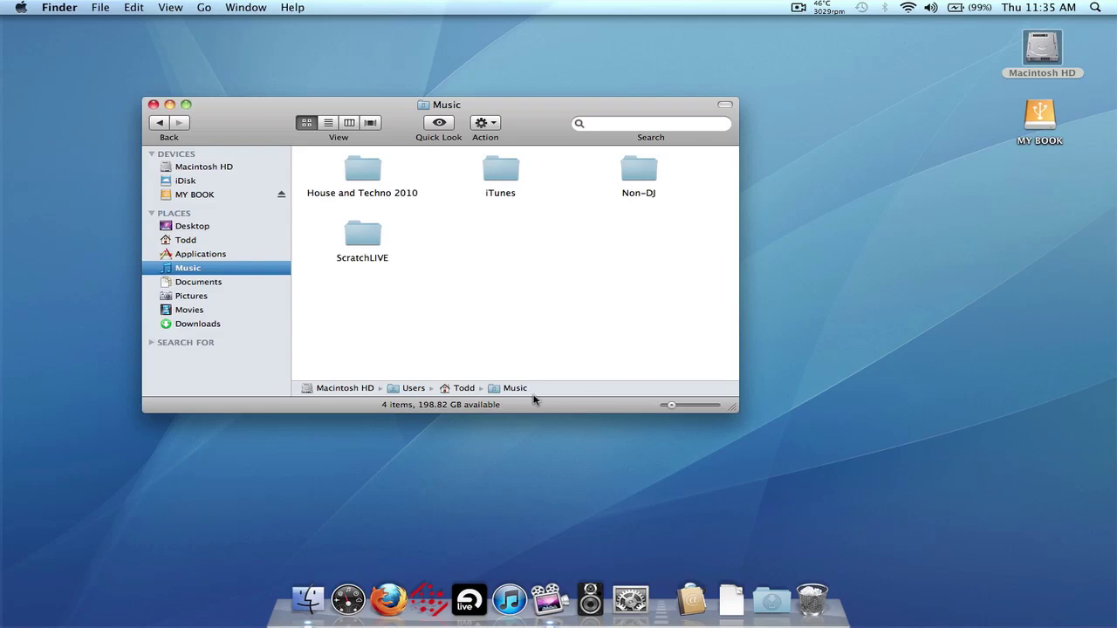
pyautogui.click(365, 180)
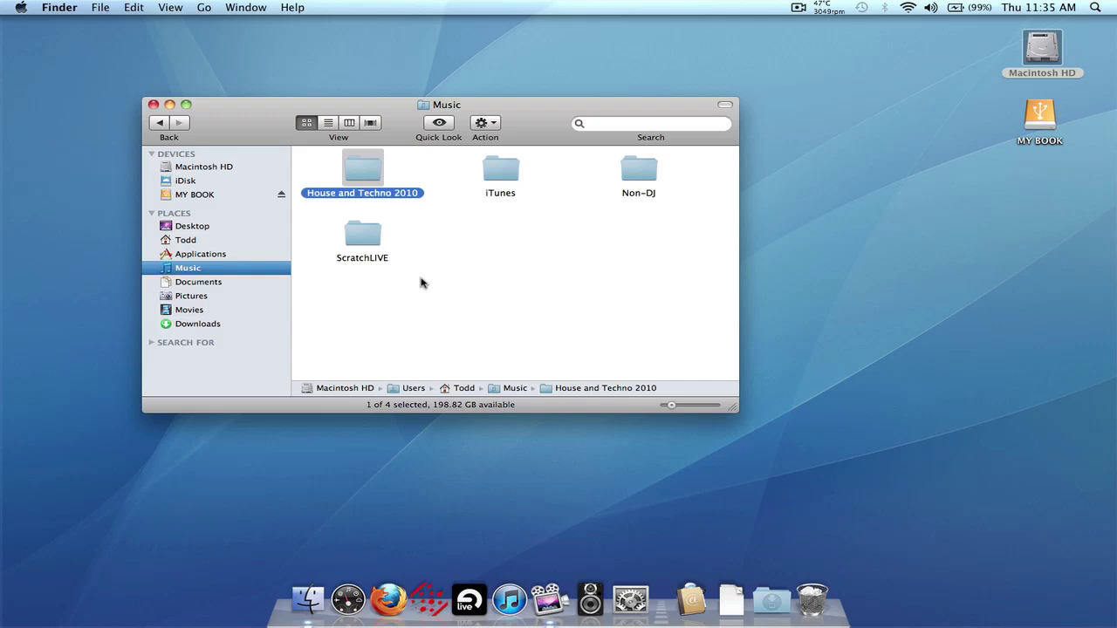
pyautogui.click(199, 200)
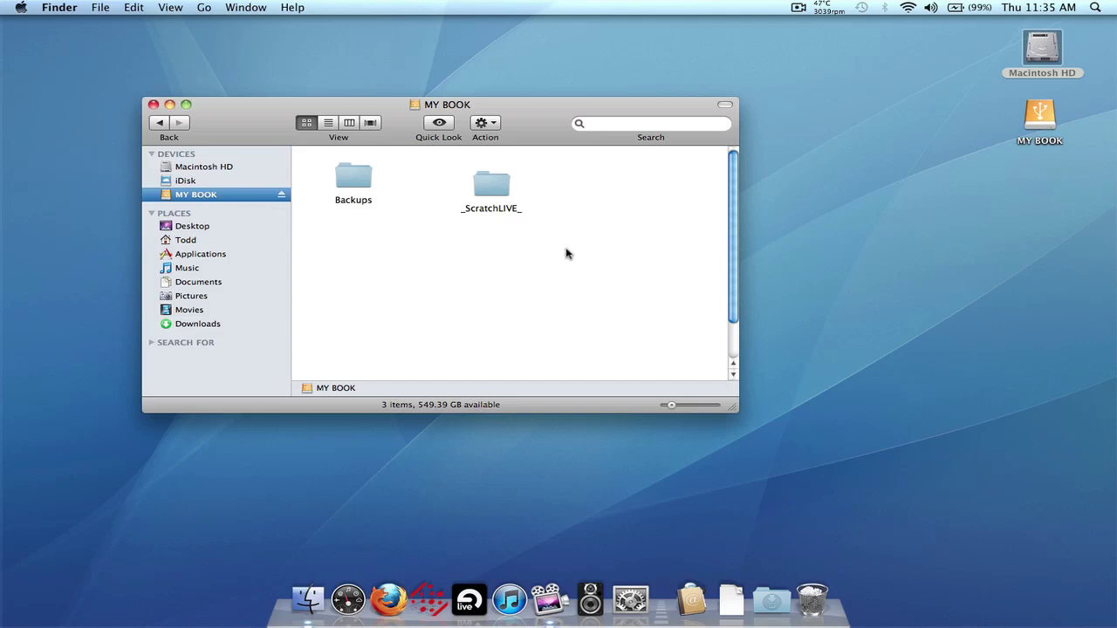
# - Place the House and Techno 2010 folder on MY BOOK beside Backups and _ScratchLIVE_
pyautogui.rightClick(622, 210)
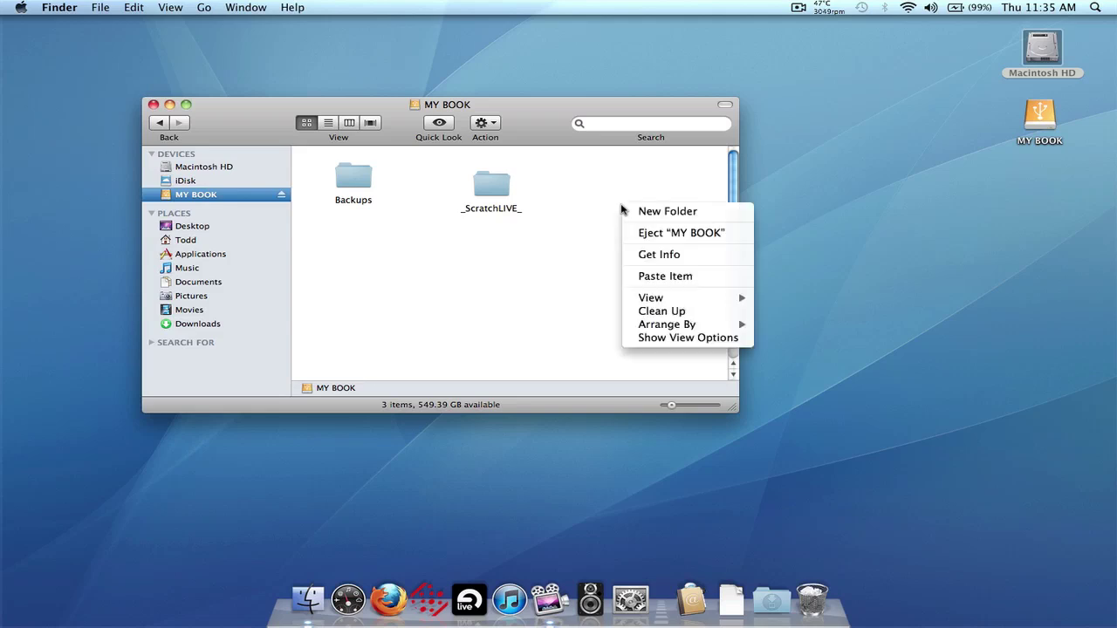
pyautogui.scroll(-3, 576, 216)
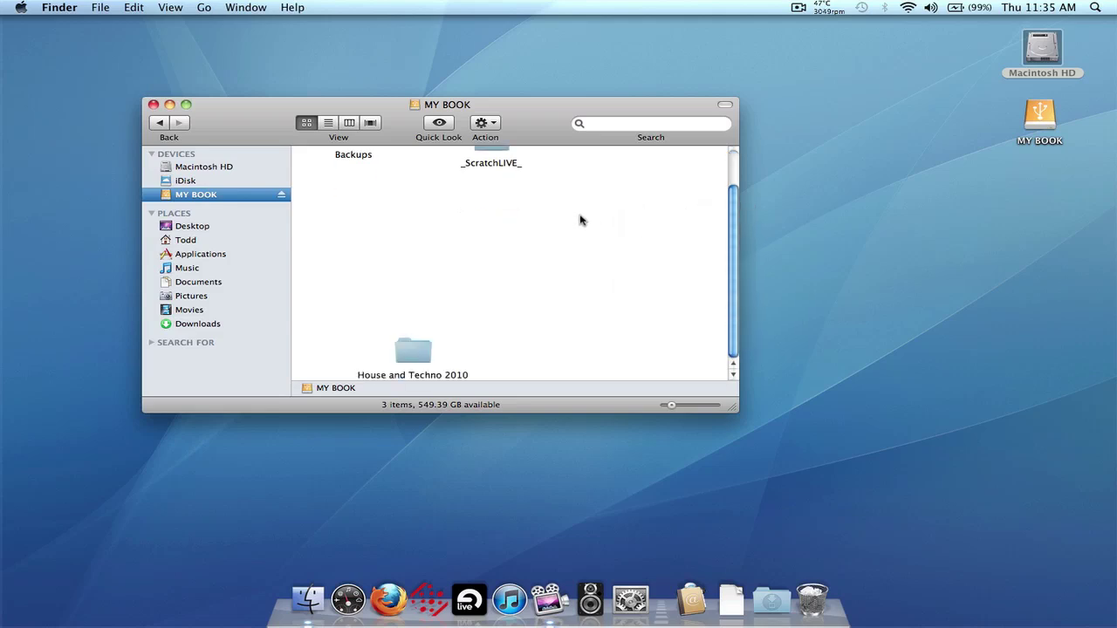
pyautogui.moveTo(405, 349); pyautogui.dragTo(614, 192)
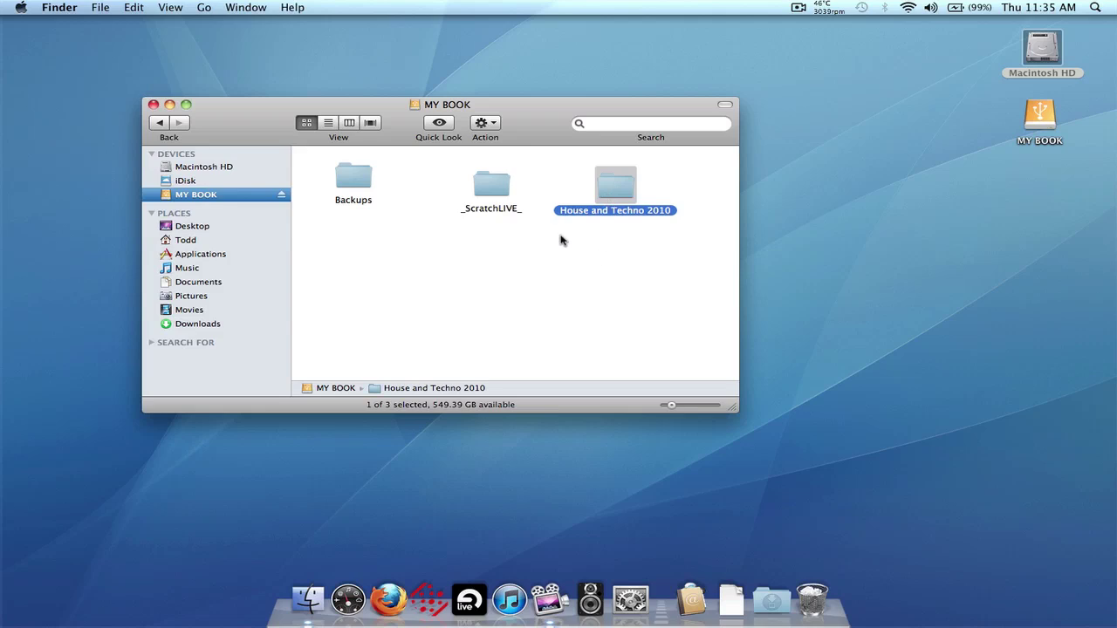
pyautogui.click(497, 194)
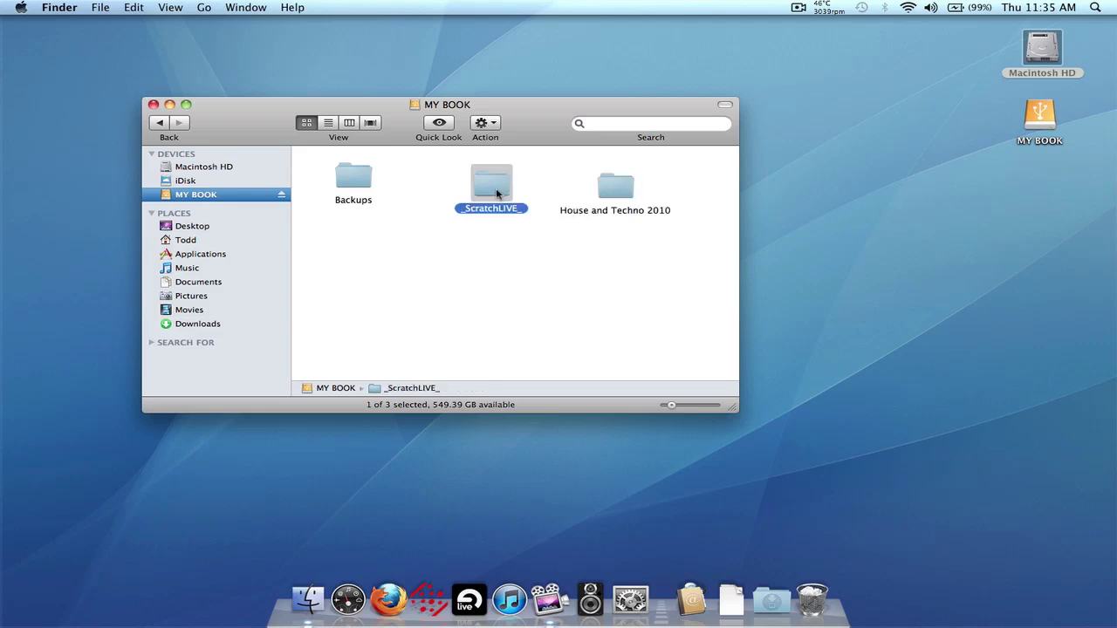
pyautogui.click(465, 227)
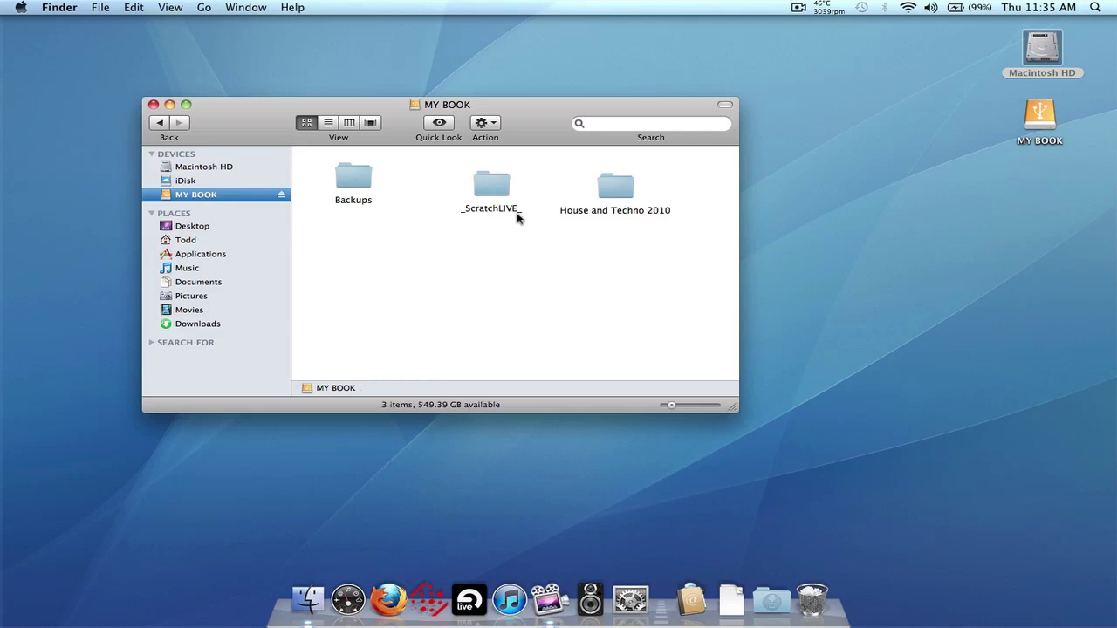
# - Verify the August 2010 tracks in House and Techno 2010, then return to local Music
pyautogui.click(627, 190)
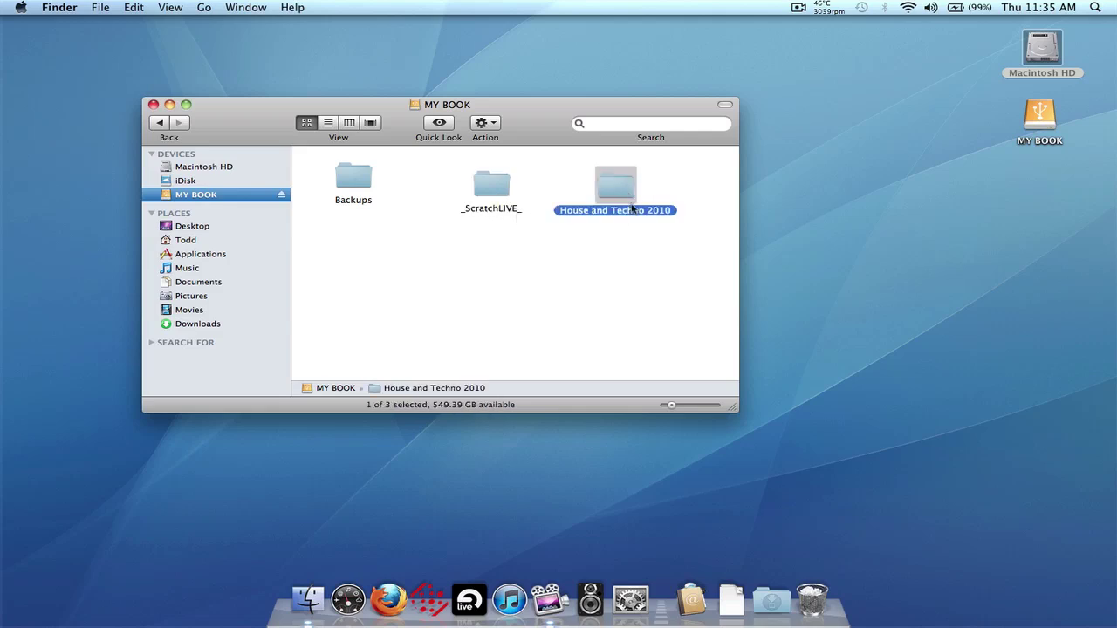
pyautogui.doubleClick(623, 189)
pyautogui.doubleClick(504, 178)
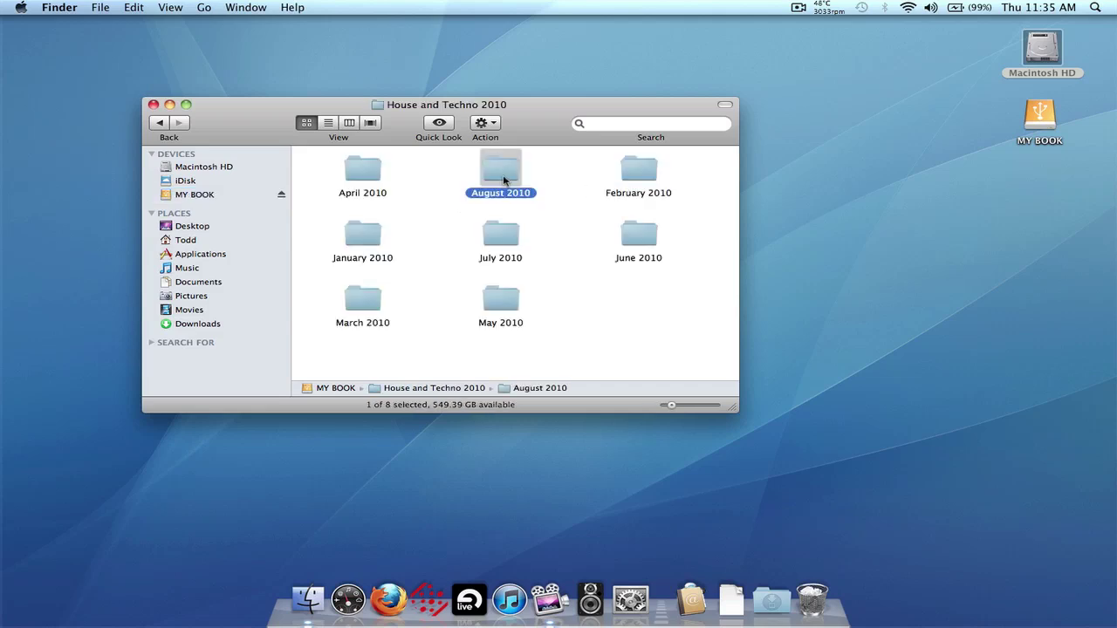
pyautogui.click(168, 124)
pyautogui.click(170, 124)
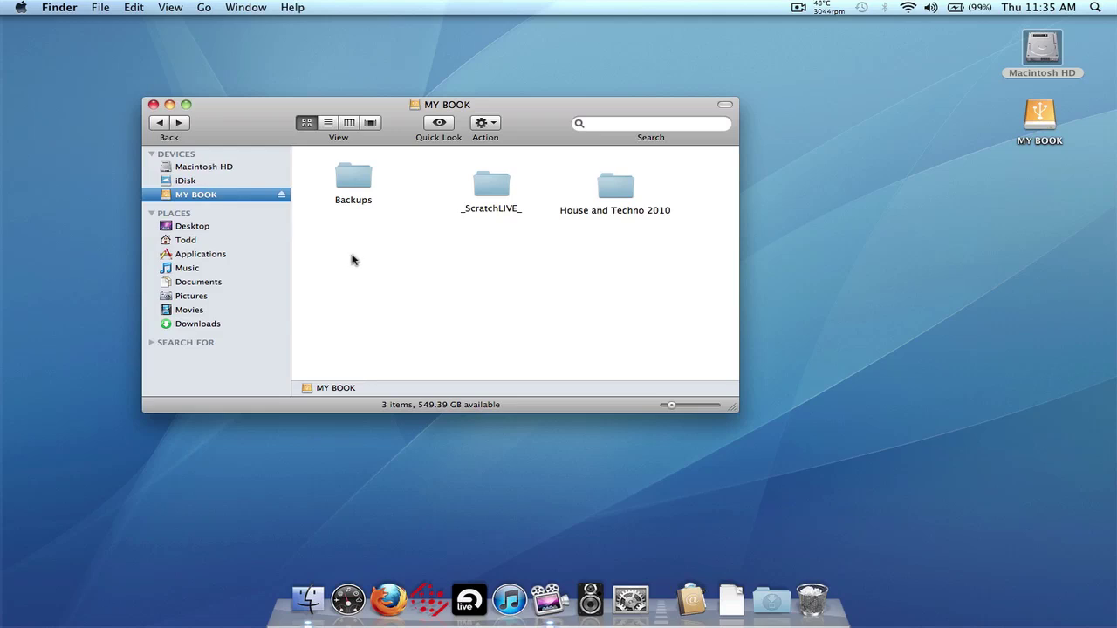
pyautogui.click(233, 270)
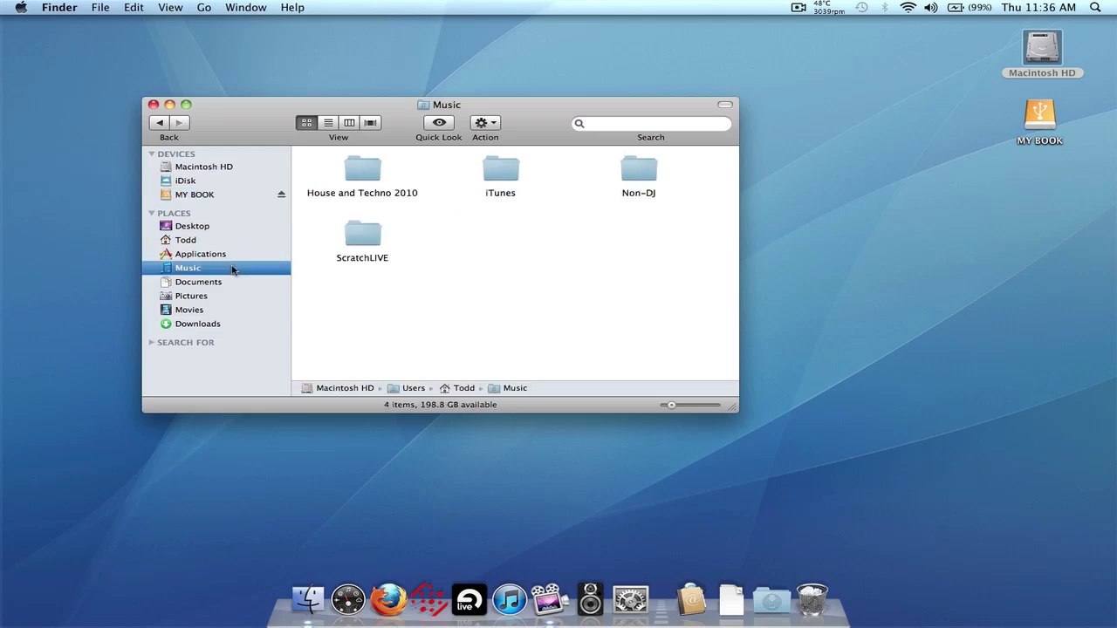
# - Append _old to the local ScratchLIVE folder's name, making it ScratchLIVE_old
pyautogui.click(375, 260)
pyautogui.press('Return')
pyautogui.press('Right')
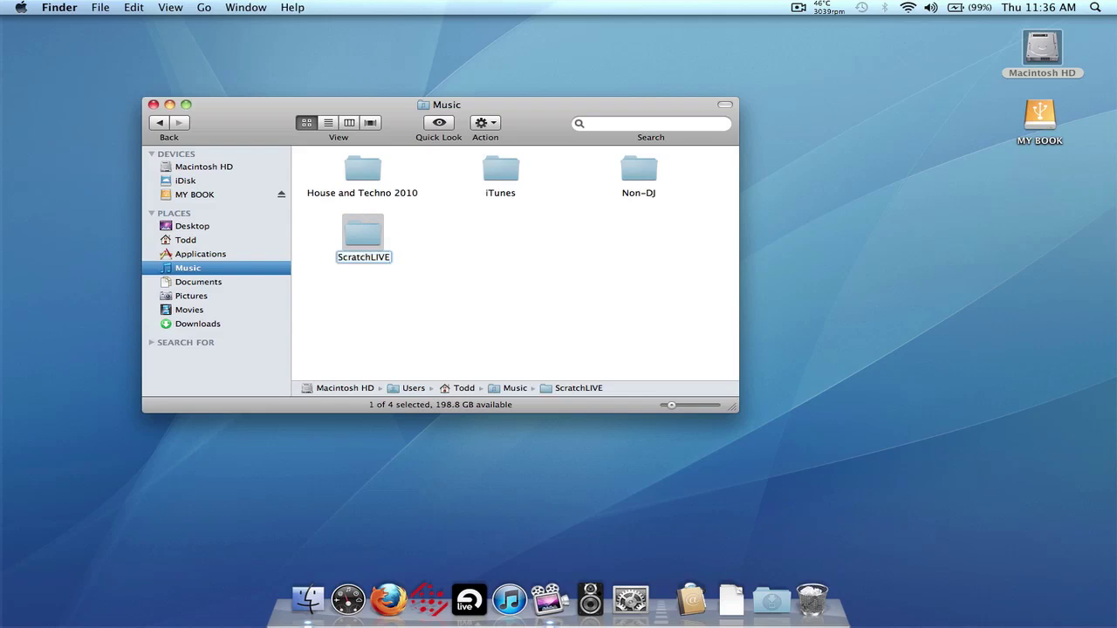
pyautogui.write('_old')
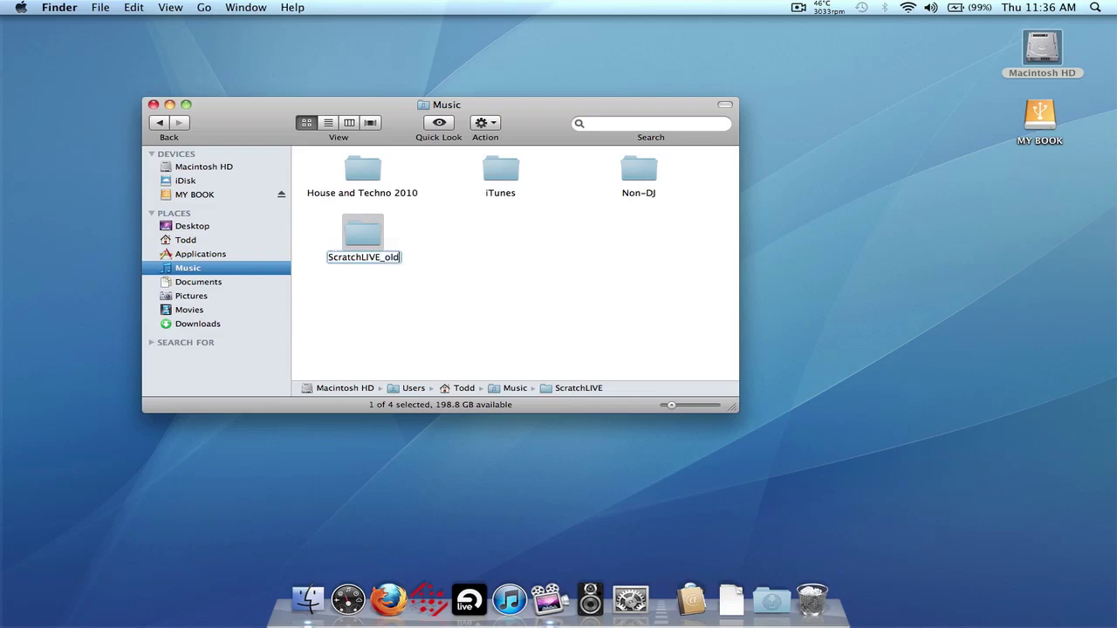
pyautogui.press('Return')
pyautogui.click(491, 282)
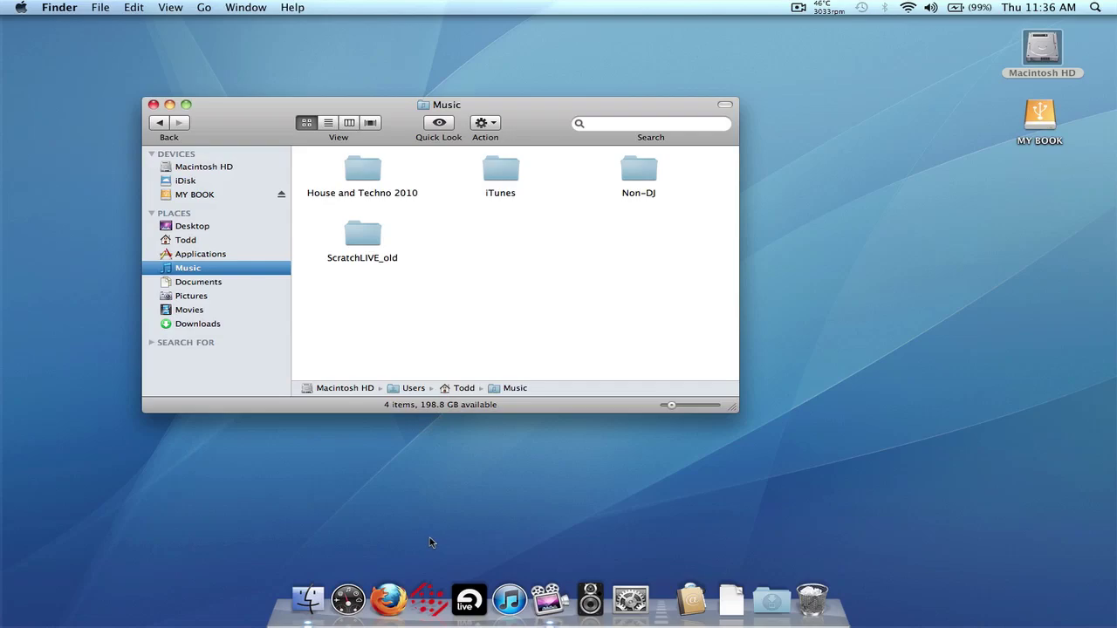
# - Launch Scratch Live and display the January 2010 crate's tracks
pyautogui.click(428, 595)
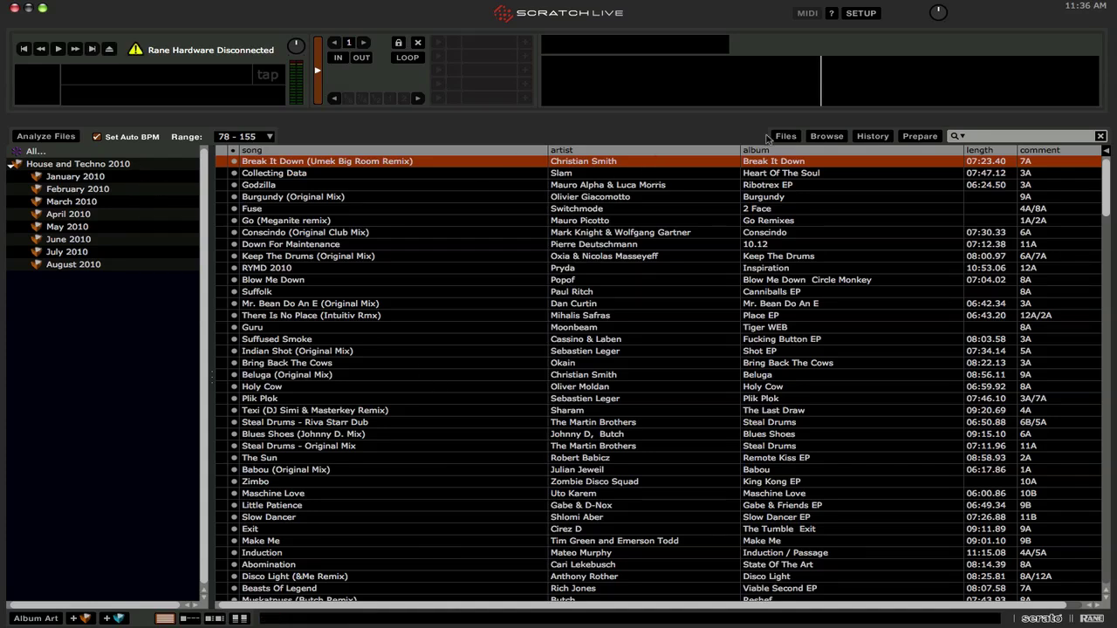
pyautogui.click(117, 176)
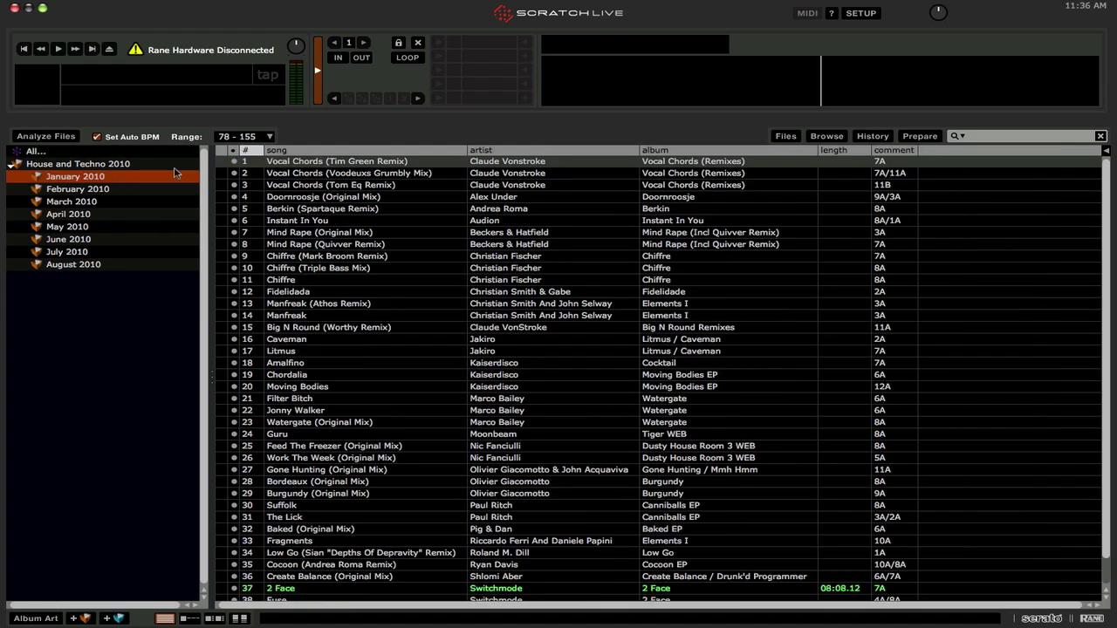
# - Add a location column showing each track's MY BOOK path, then show the Files browser
pyautogui.click(947, 155)
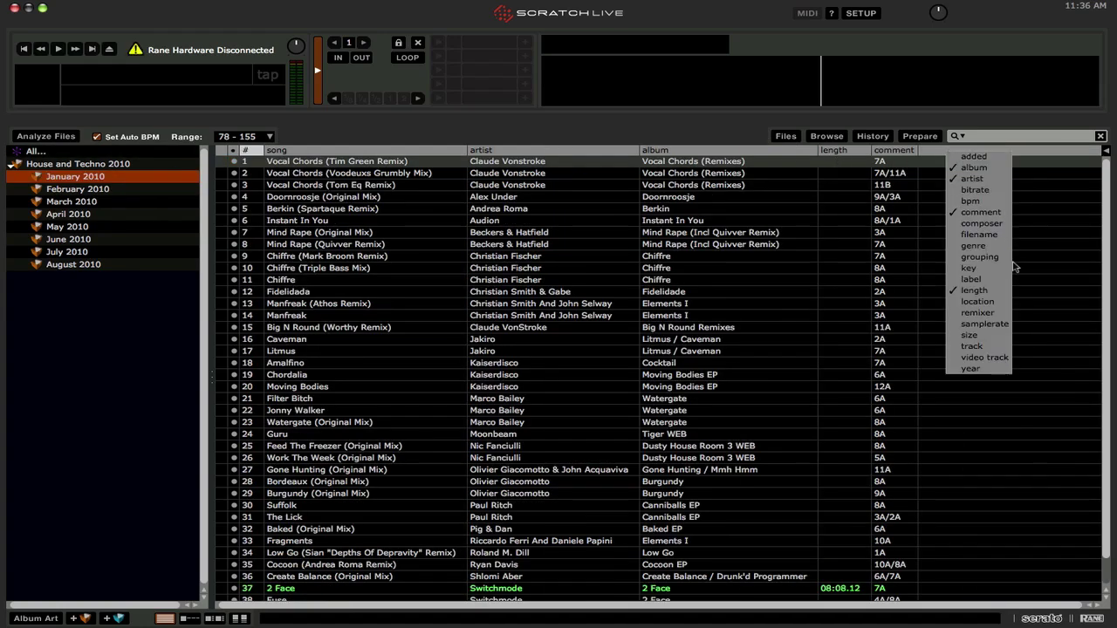
pyautogui.click(991, 301)
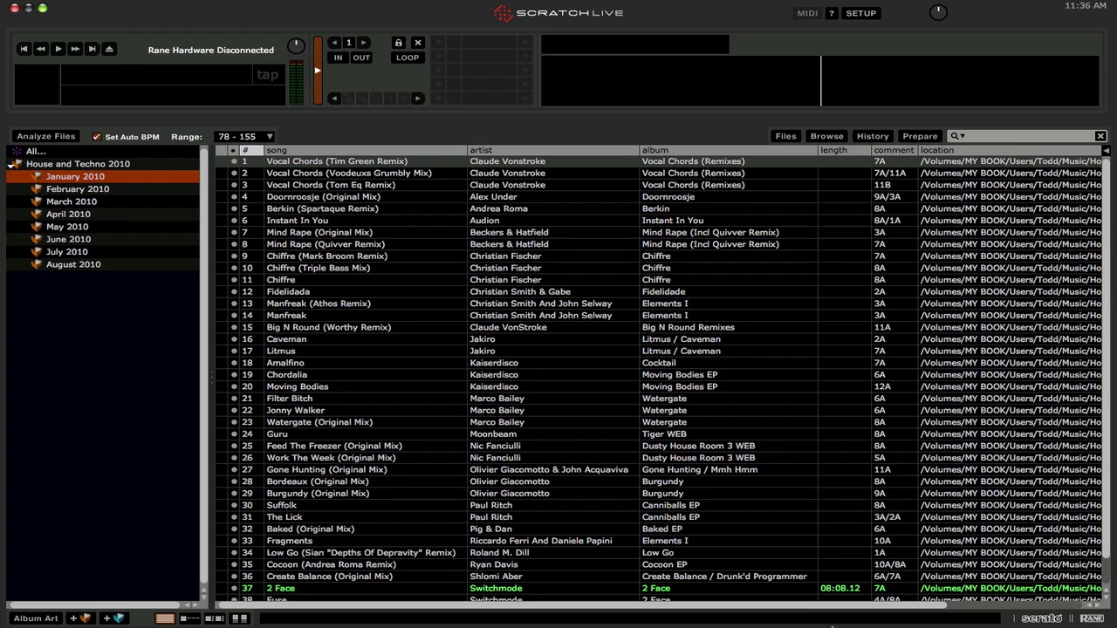
pyautogui.moveTo(859, 605); pyautogui.dragTo(1008, 606)
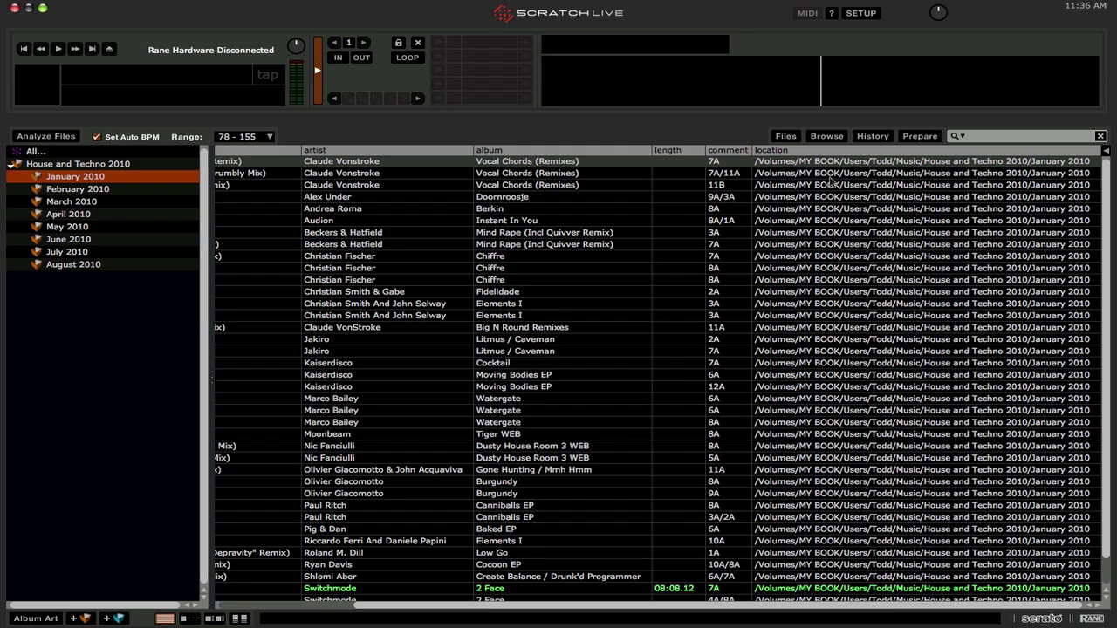
pyautogui.click(787, 137)
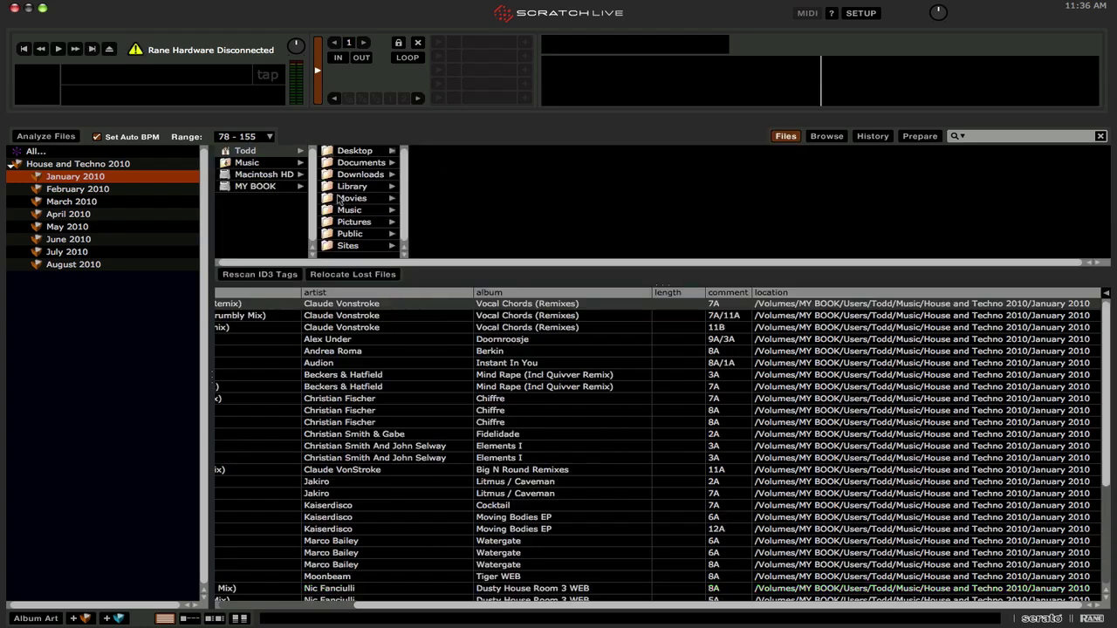
# - Rescan the library's ID3 tags and close the file browser
pyautogui.click(272, 276)
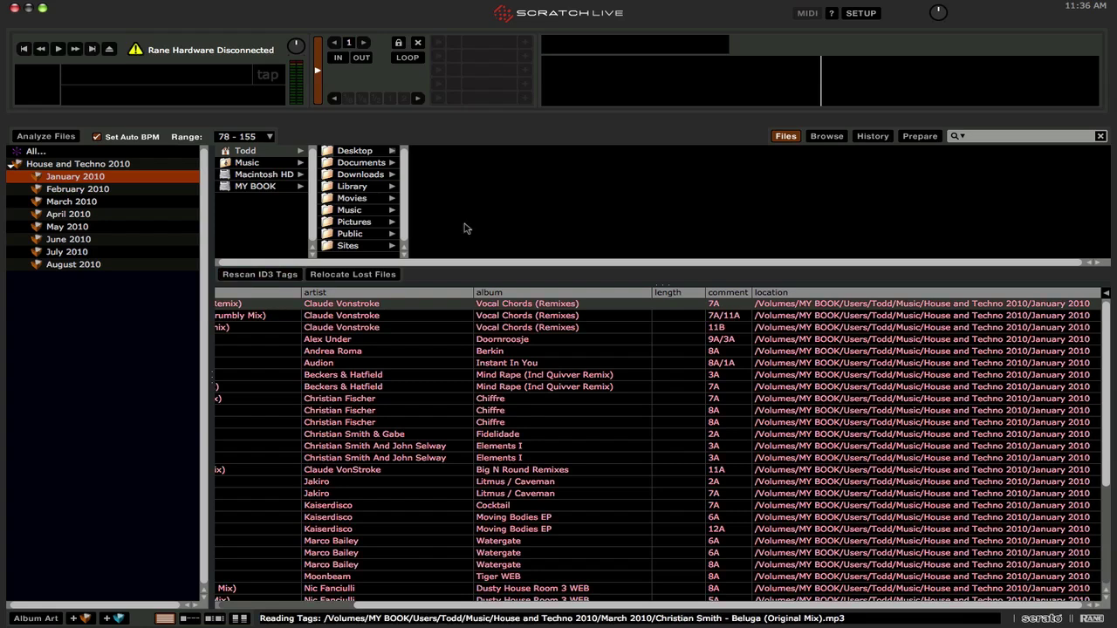
pyautogui.click(793, 138)
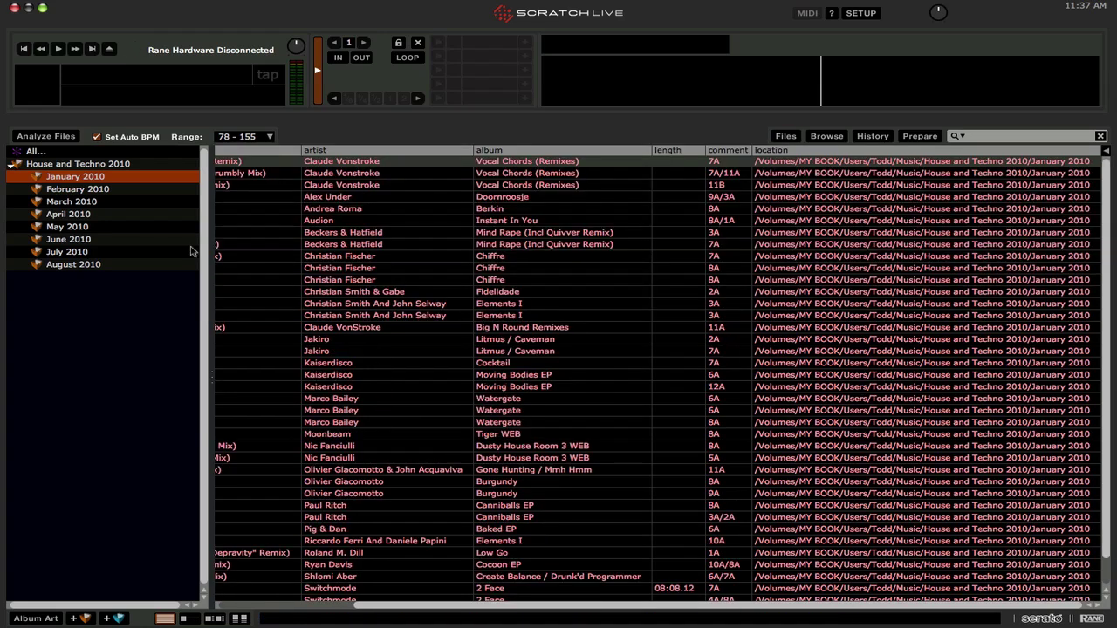
pyautogui.moveTo(513, 608); pyautogui.dragTo(331, 609)
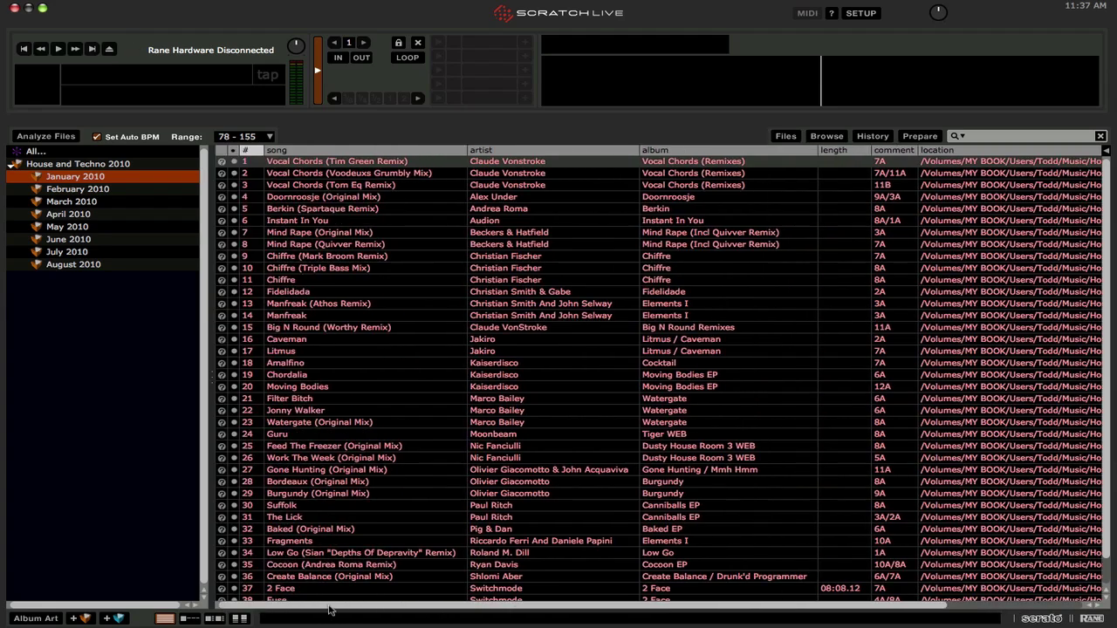
# - Load June 2010's Blues Shoes onto the left deck, getting File Not Found
pyautogui.click(65, 201)
pyautogui.click(58, 215)
pyautogui.click(60, 240)
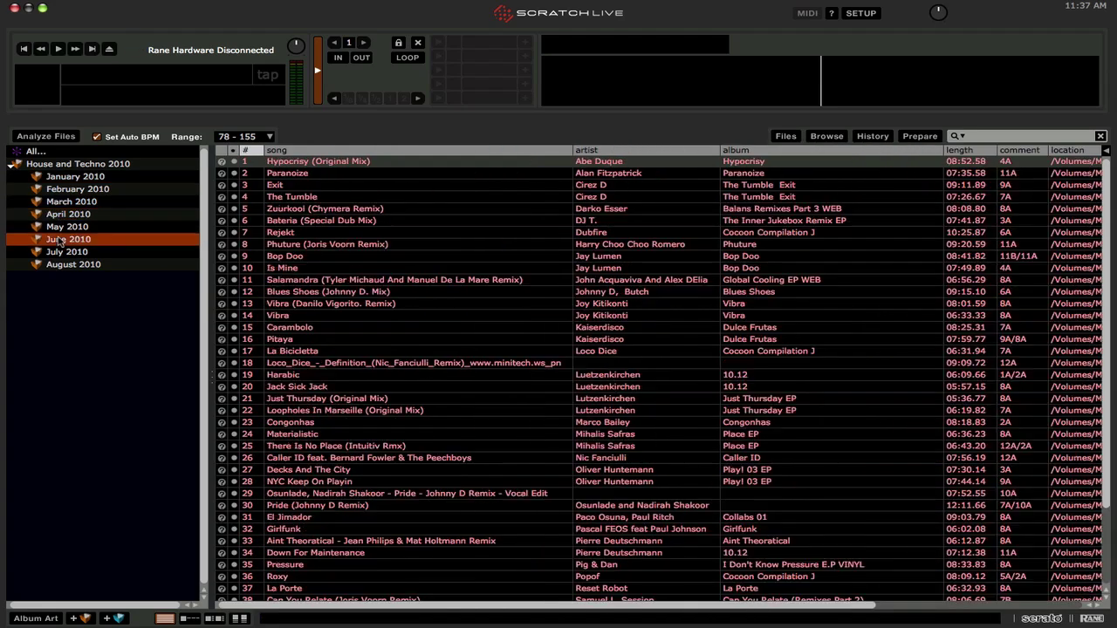
pyautogui.moveTo(366, 295); pyautogui.dragTo(131, 77)
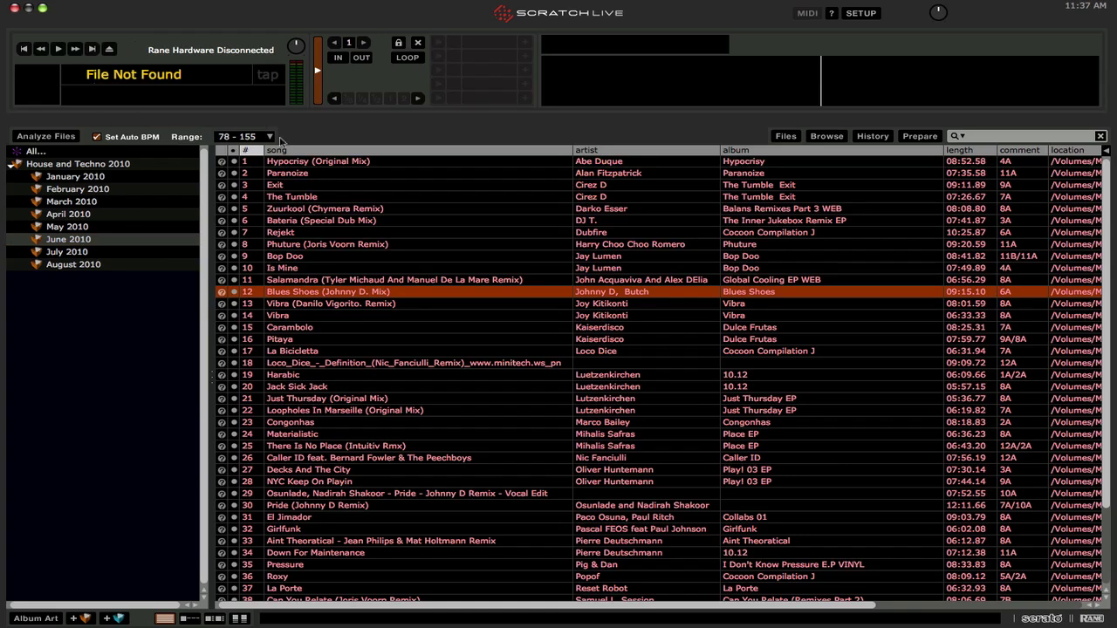
pyautogui.click(785, 137)
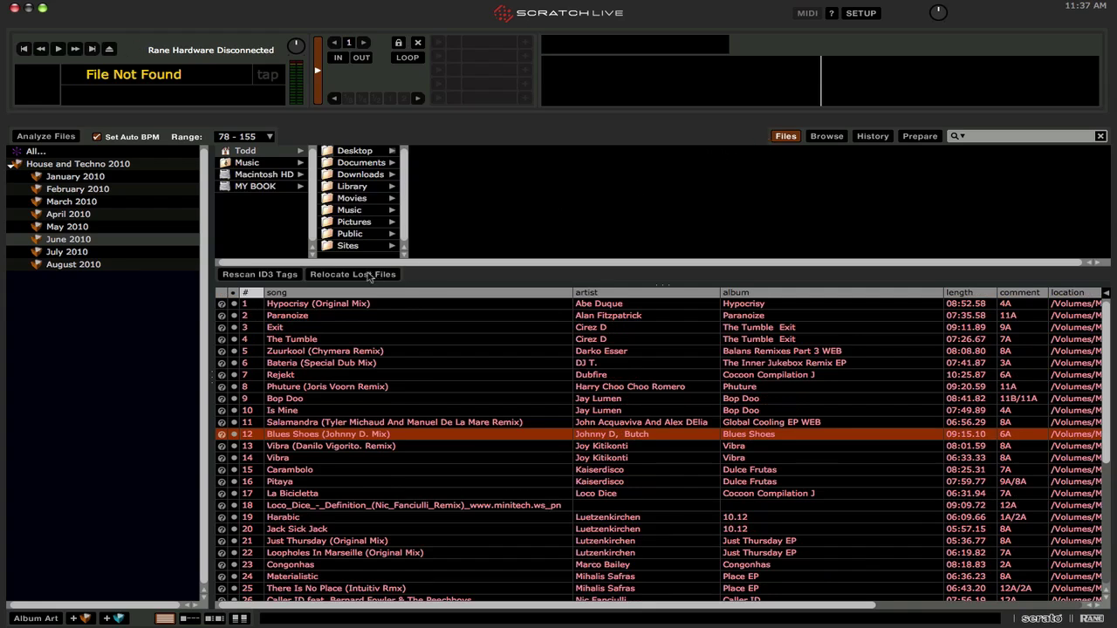
# - Relocate lost files by searching MY BOOK's House and Techno 2010 folder, then close Files
pyautogui.click(257, 188)
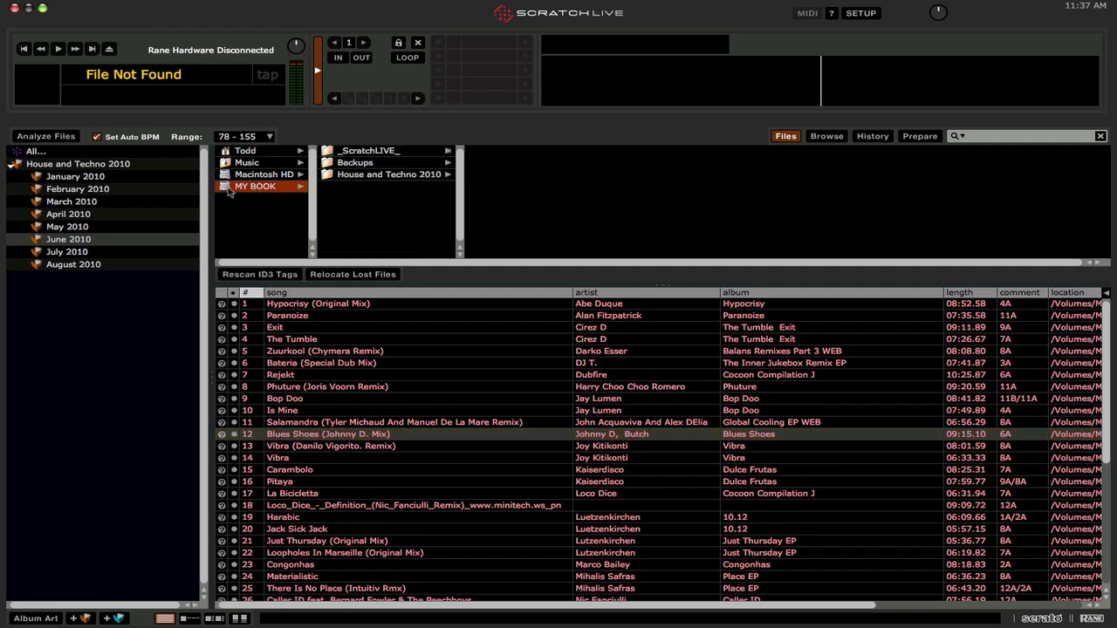
pyautogui.click(348, 177)
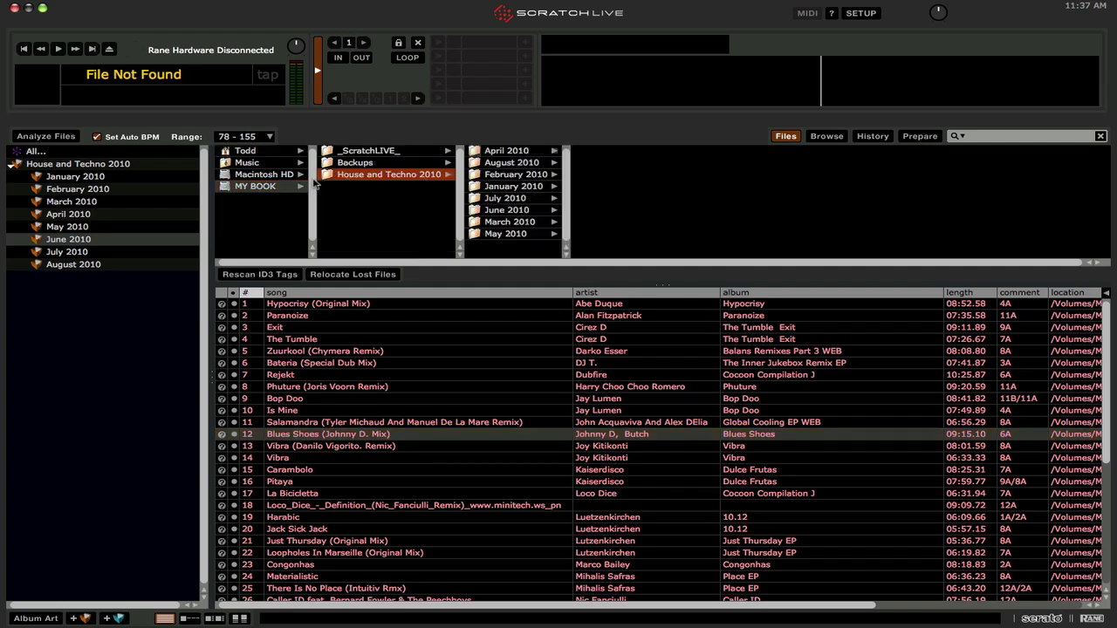
pyautogui.moveTo(370, 179); pyautogui.dragTo(366, 275)
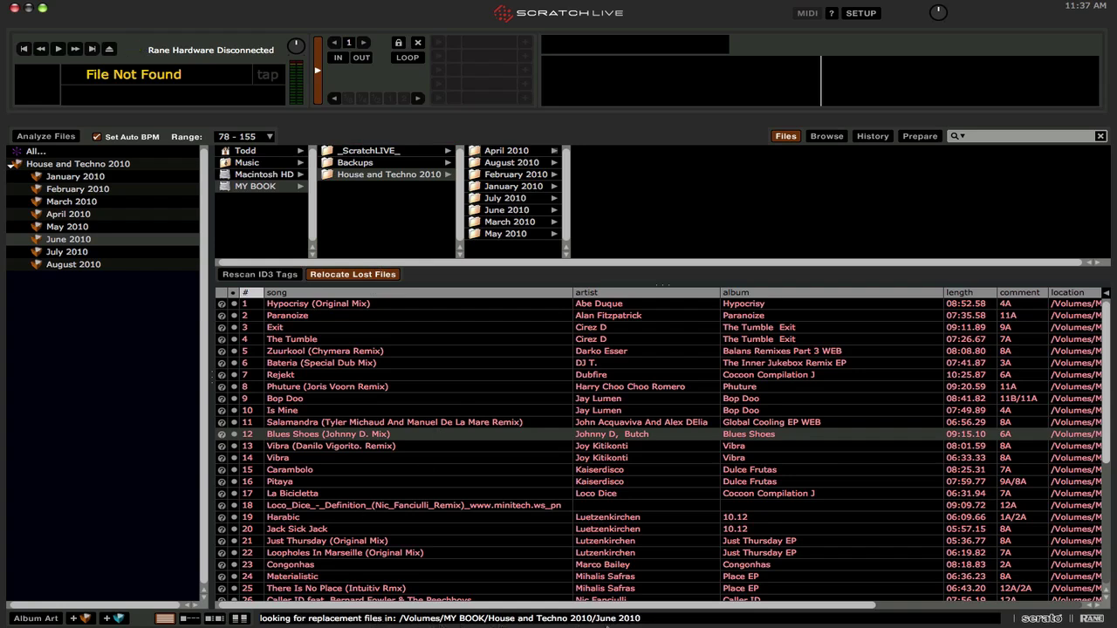
pyautogui.click(792, 139)
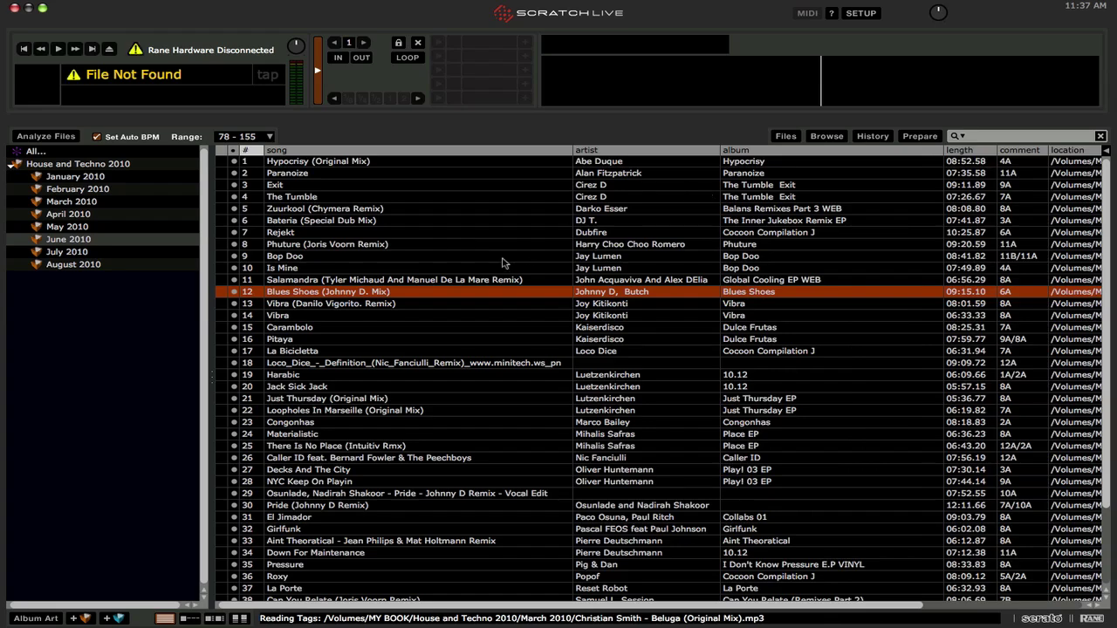
# - Load Phuture from the June 2010 crate onto the left deck, then quit Scratch Live
pyautogui.click(83, 202)
pyautogui.click(79, 214)
pyautogui.click(79, 190)
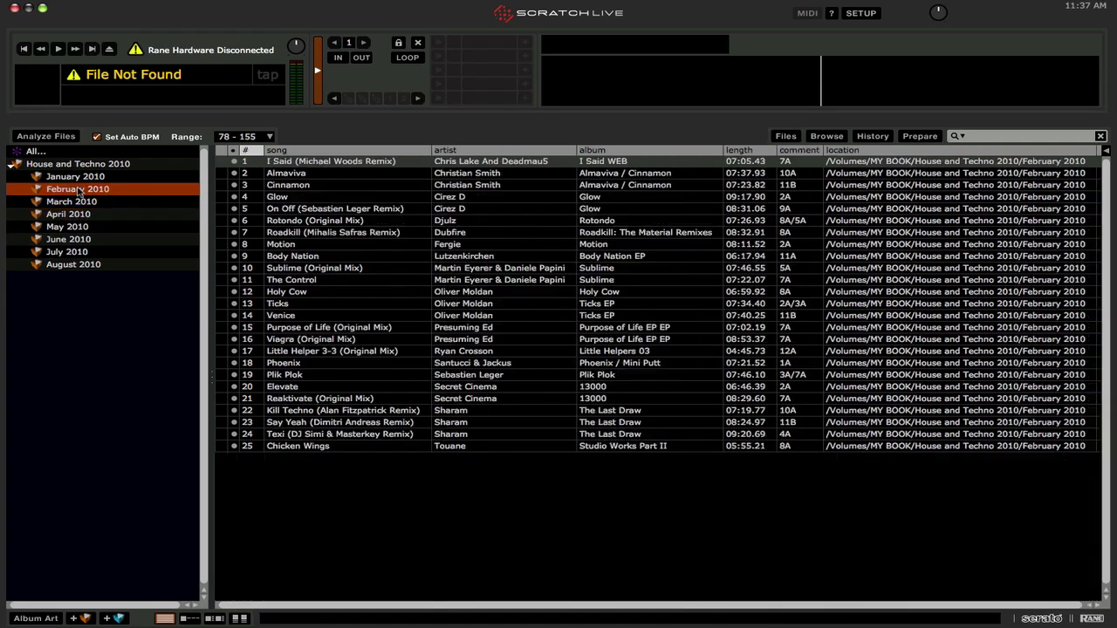
pyautogui.click(79, 241)
pyautogui.click(227, 244)
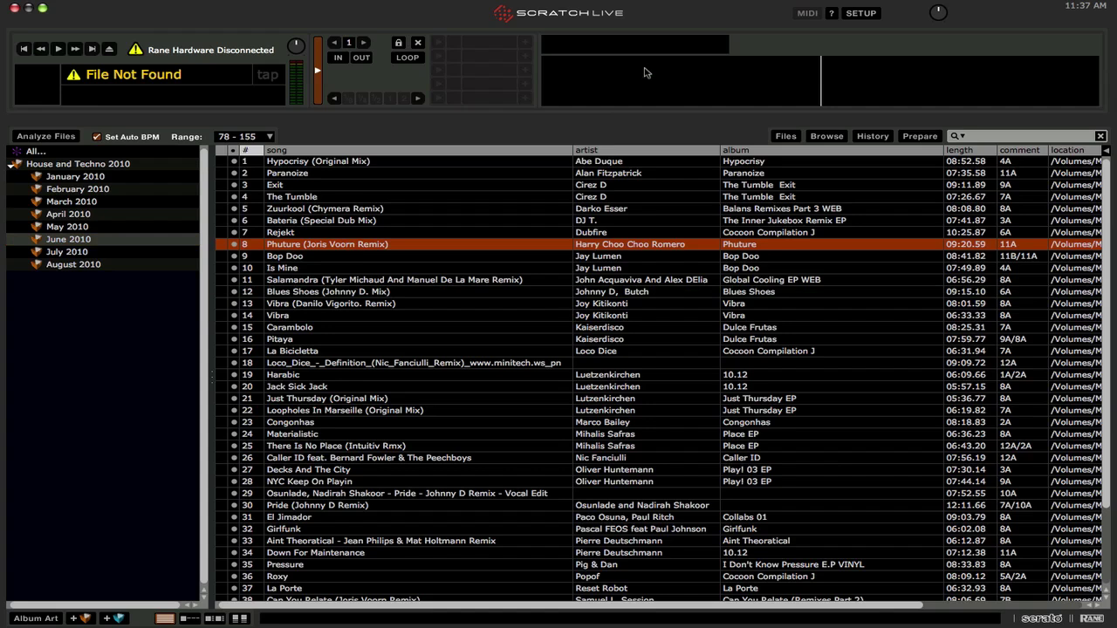
pyautogui.hotkey('shift', 'Left')
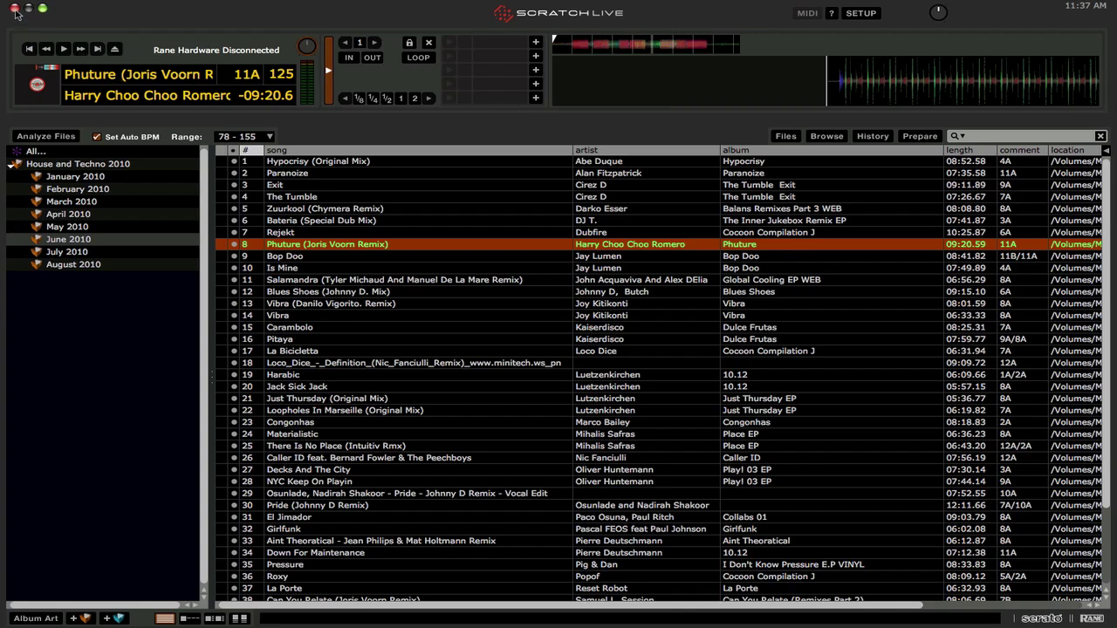
pyautogui.click(15, 8)
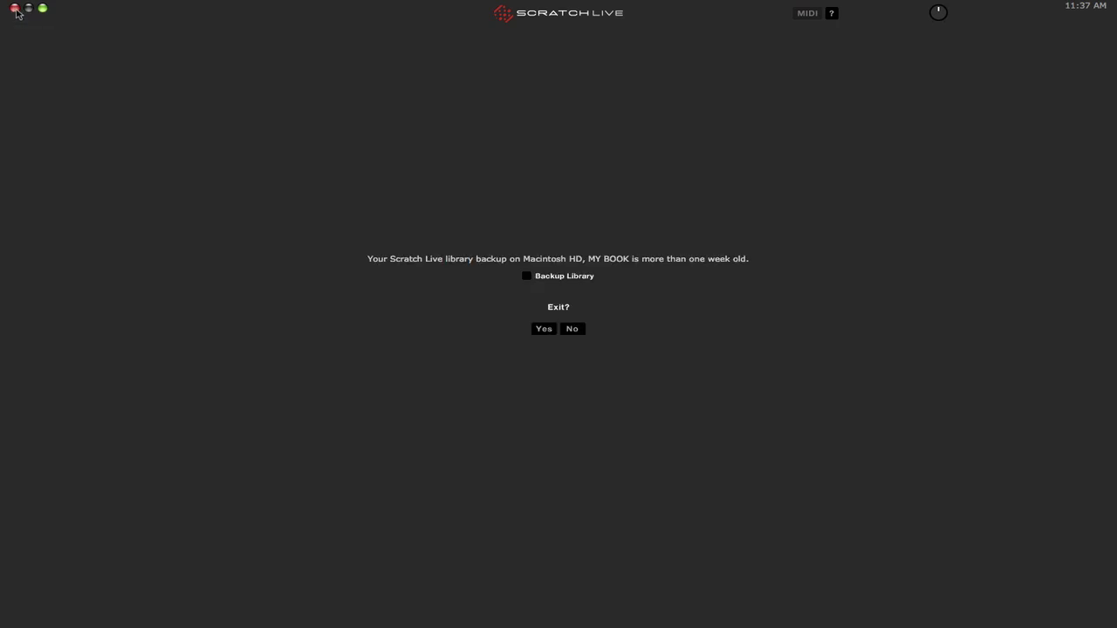
pyautogui.click(542, 333)
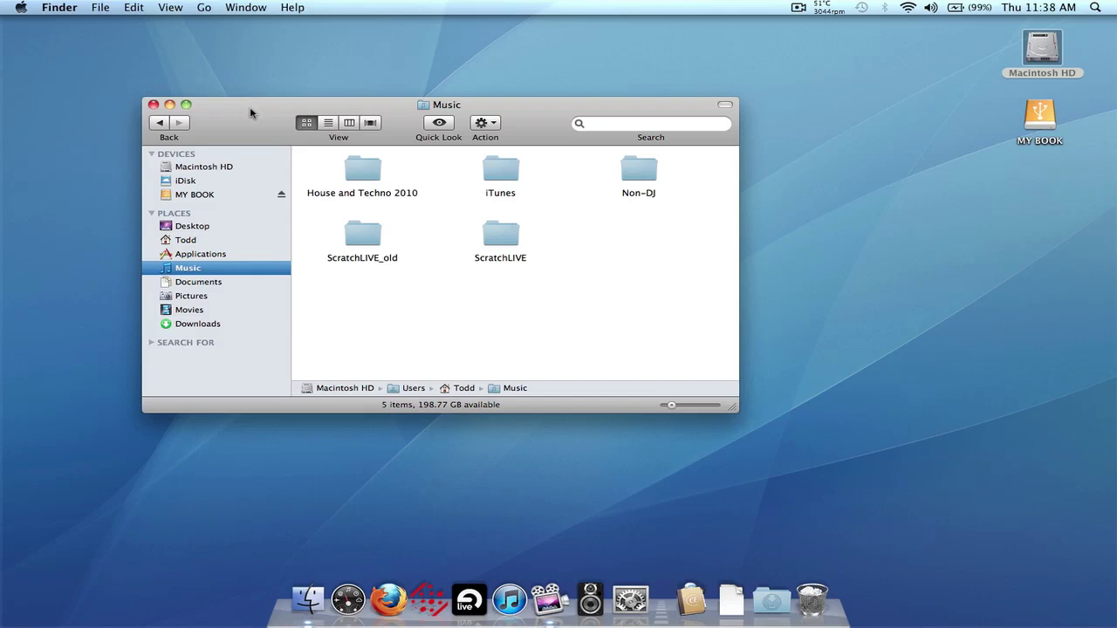
# - Open the ScratchLIVE_old folder from the Music window
pyautogui.moveTo(250, 112); pyautogui.dragTo(250, 83)
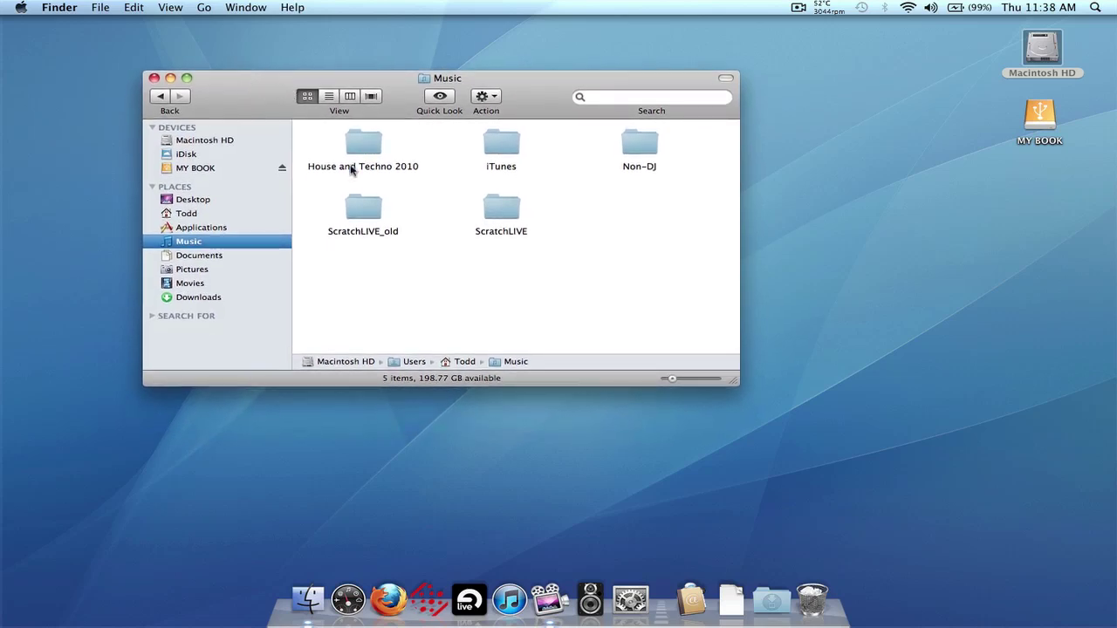
pyautogui.click(506, 208)
pyautogui.click(509, 253)
pyautogui.doubleClick(365, 210)
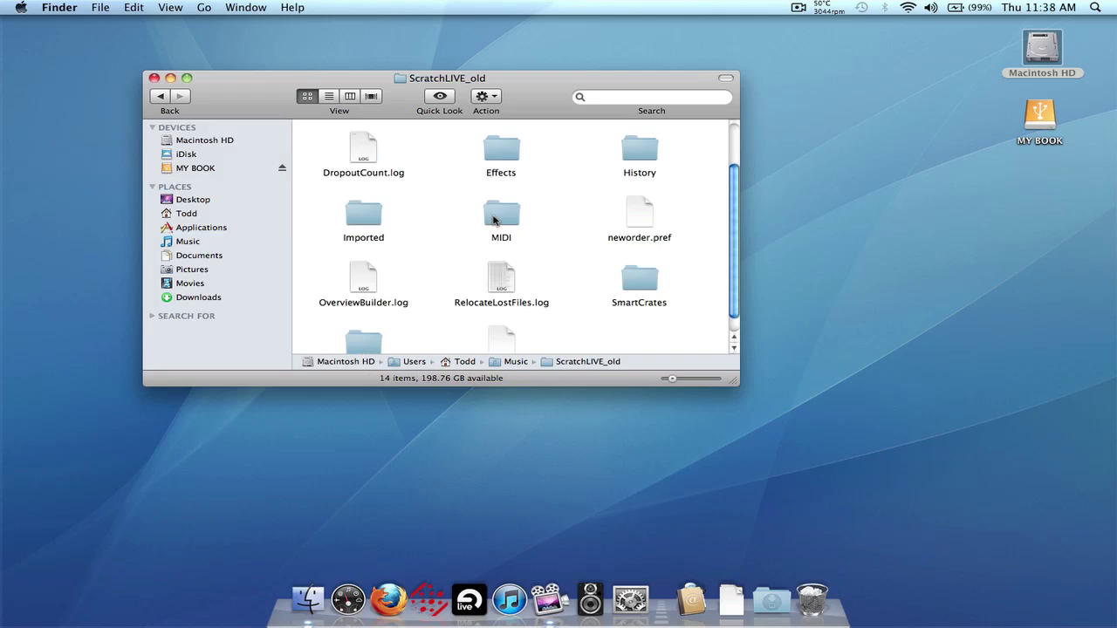
# - Copy the MIDI, Effects and History folders, then go back to Music
pyautogui.click(494, 221)
pyautogui.keyDown('super'); pyautogui.click(510, 153); pyautogui.keyUp('super')
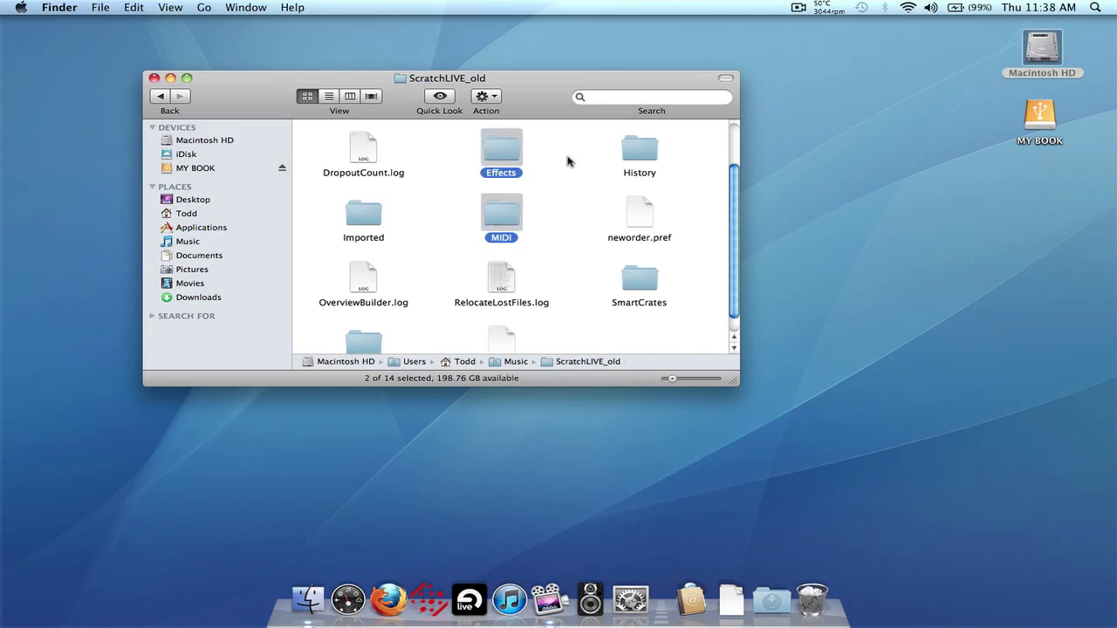
pyautogui.keyDown('super'); pyautogui.click(638, 157); pyautogui.keyUp('super')
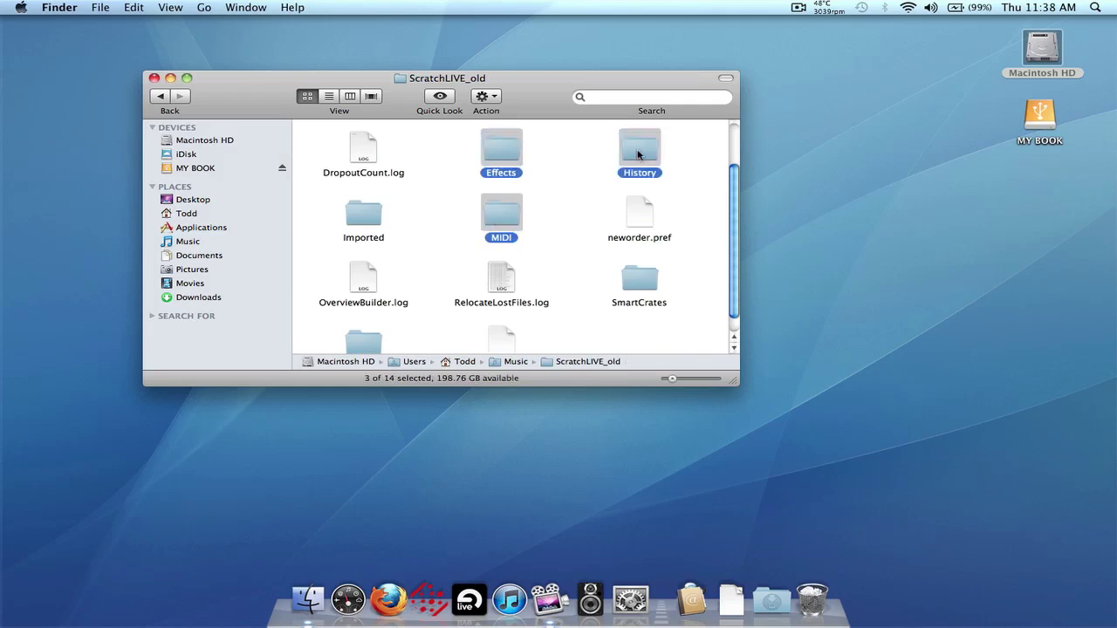
pyautogui.rightClick(638, 155)
pyautogui.click(729, 281)
pyautogui.click(156, 103)
pyautogui.click(495, 213)
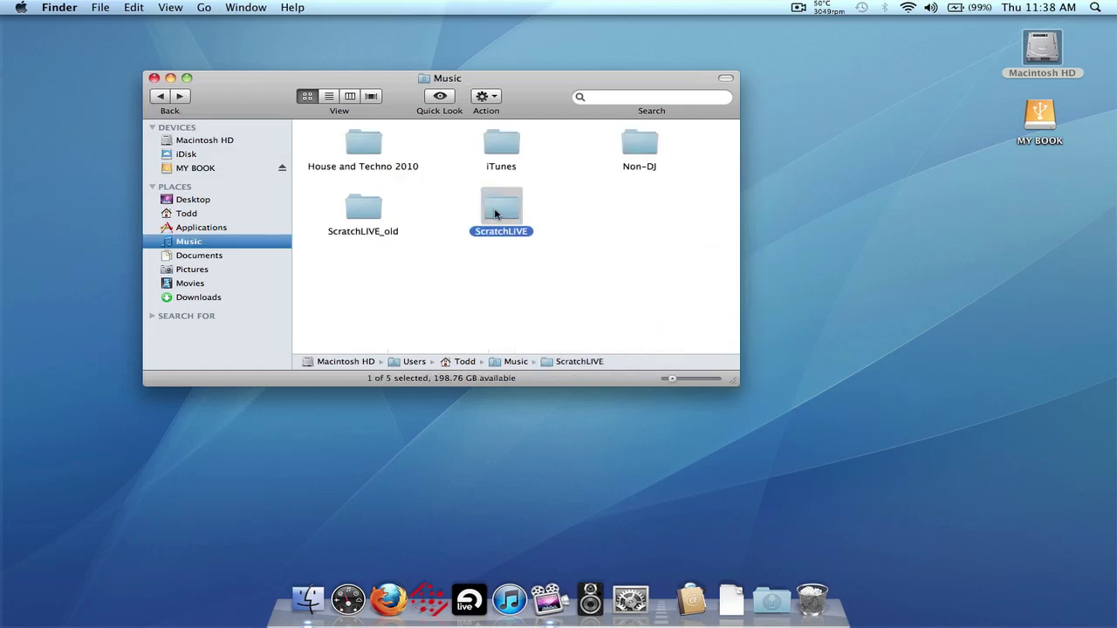
# - Paste the three folders into ScratchLIVE, replacing Effects and History, and return to Music
pyautogui.doubleClick(495, 213)
pyautogui.rightClick(550, 263)
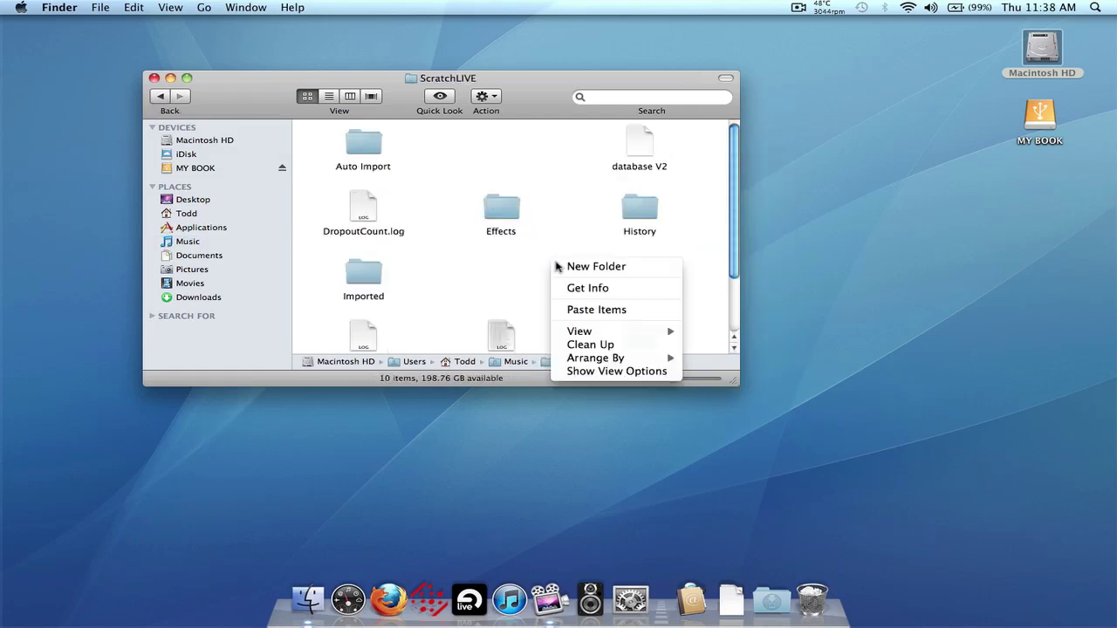
pyautogui.click(587, 309)
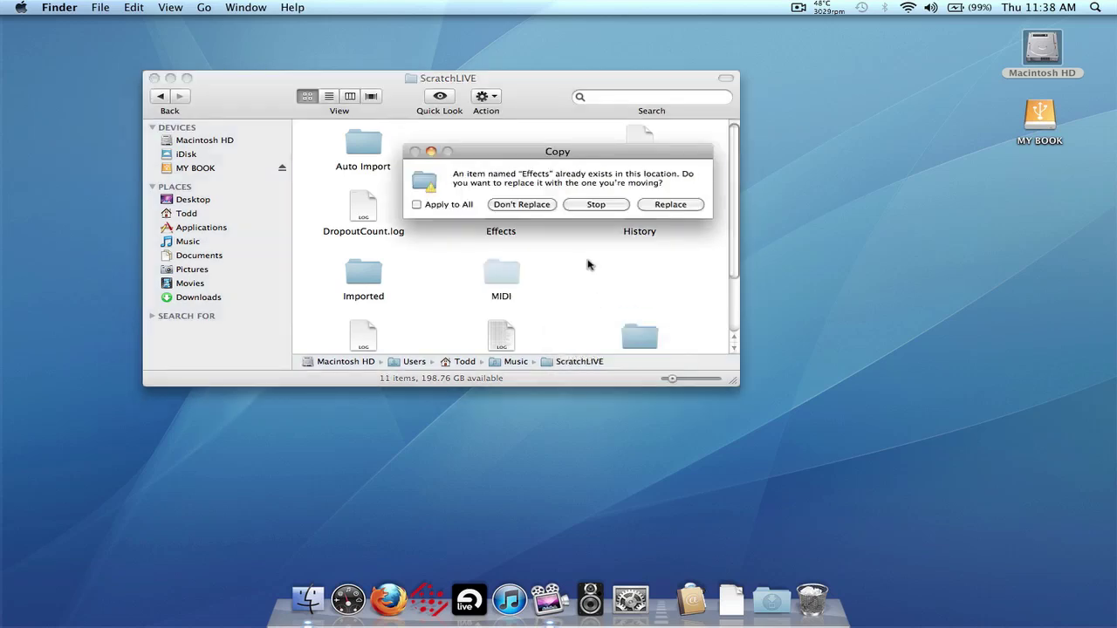
pyautogui.click(660, 208)
pyautogui.click(661, 209)
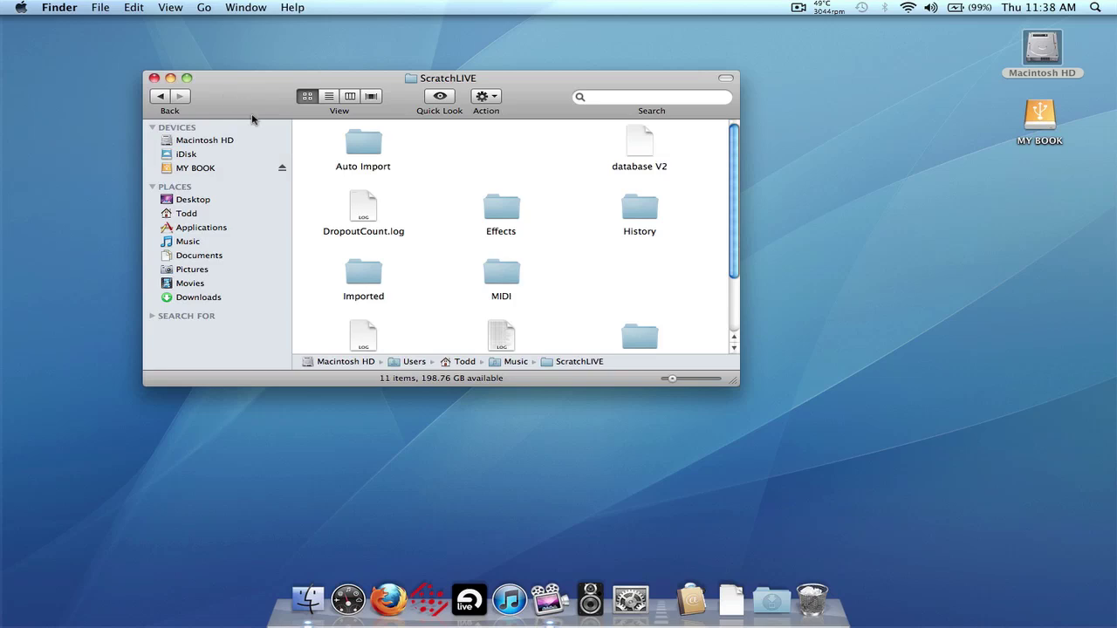
pyautogui.click(159, 97)
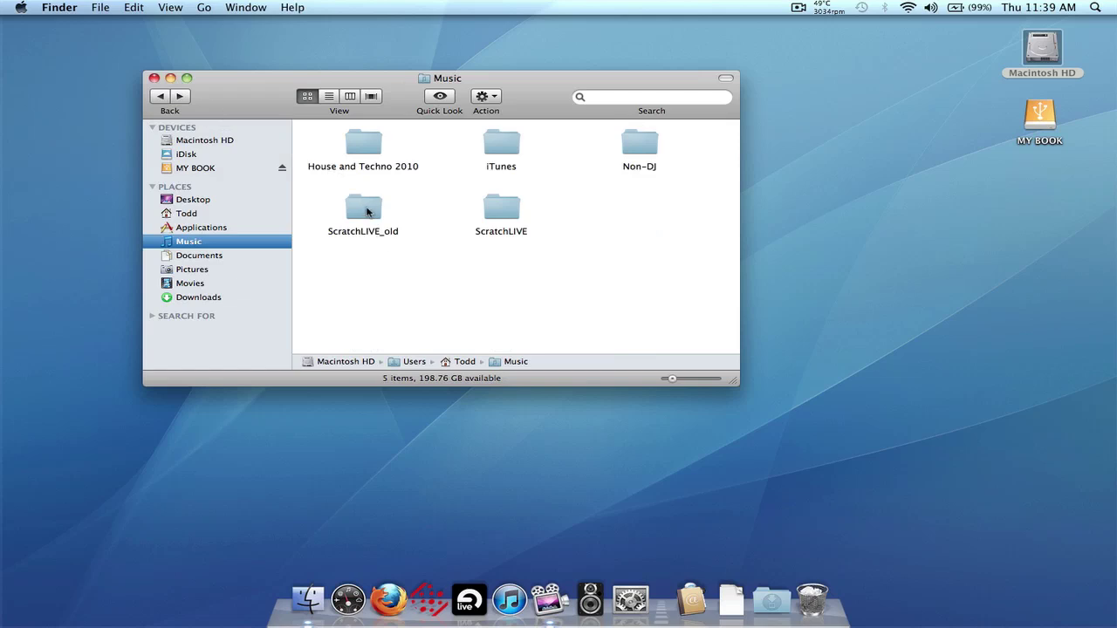
# - Delete House and Techno 2010 and ScratchLIVE_old, then launch Scratch Live from the Dock
pyautogui.click(365, 153)
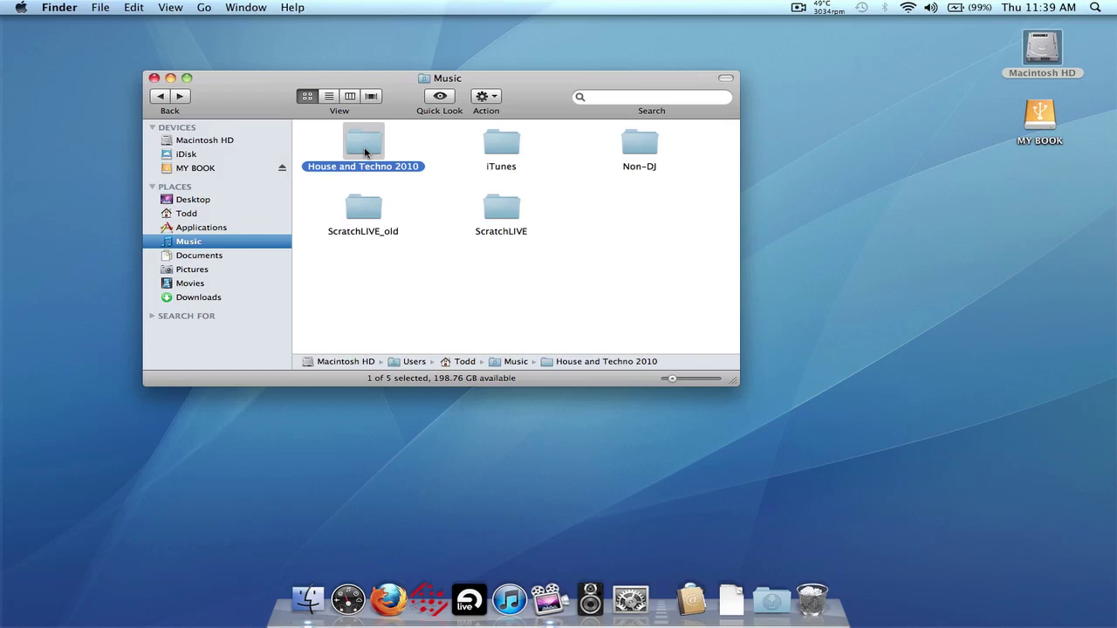
pyautogui.keyDown('super'); pyautogui.click(360, 216); pyautogui.keyUp('super')
pyautogui.press('super+BackSpace')
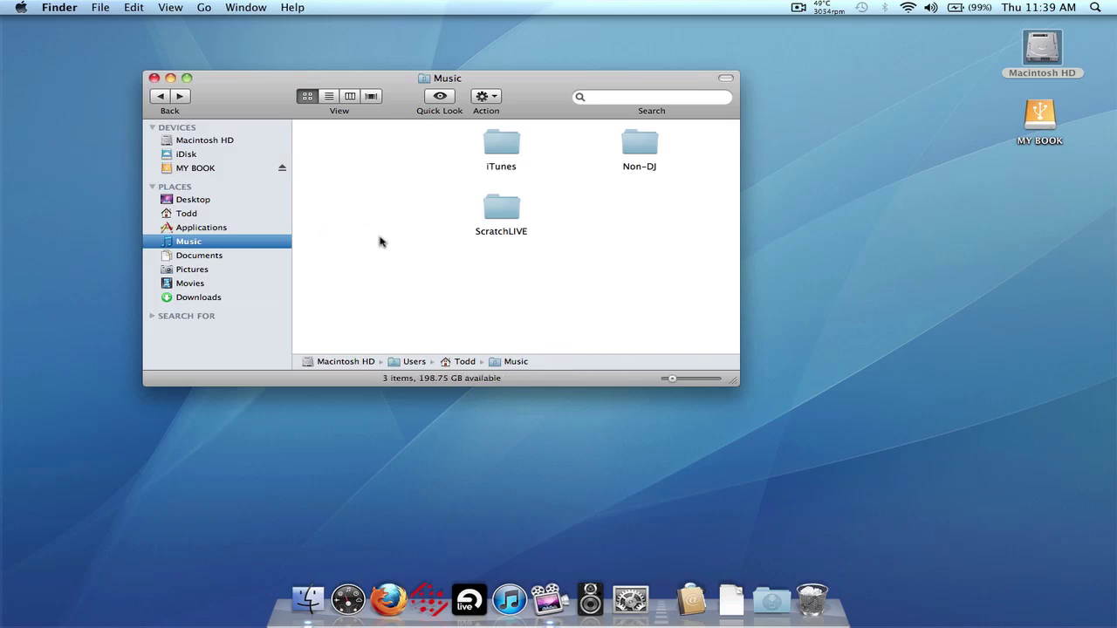
pyautogui.click(425, 583)
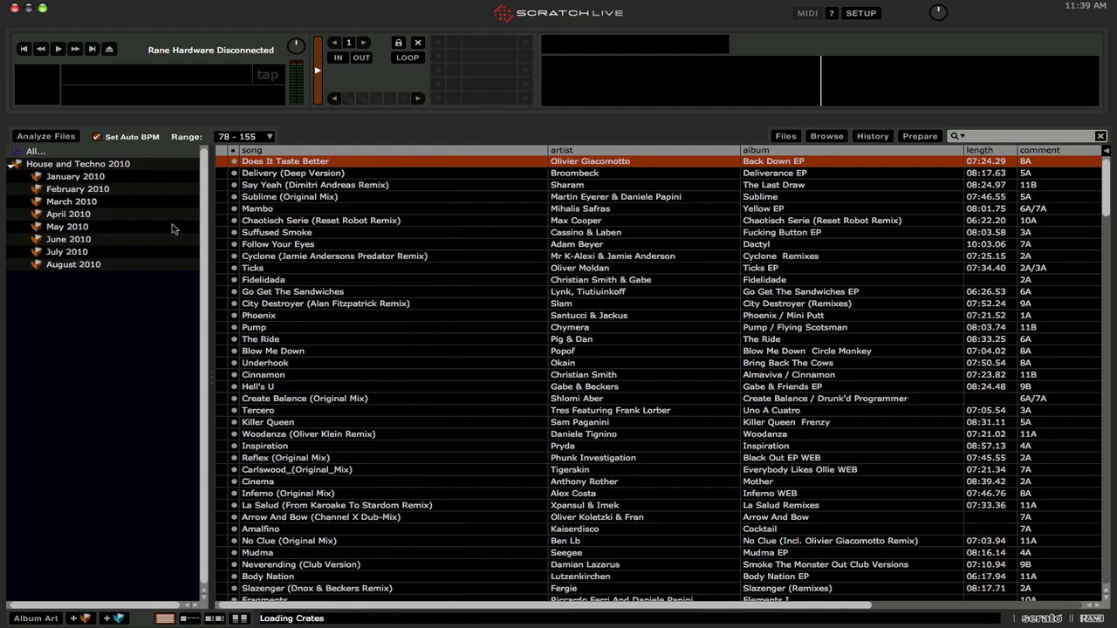
# - Load Prima and then Play The Game from the May 2010 crate onto deck 1, then quit
pyautogui.click(70, 202)
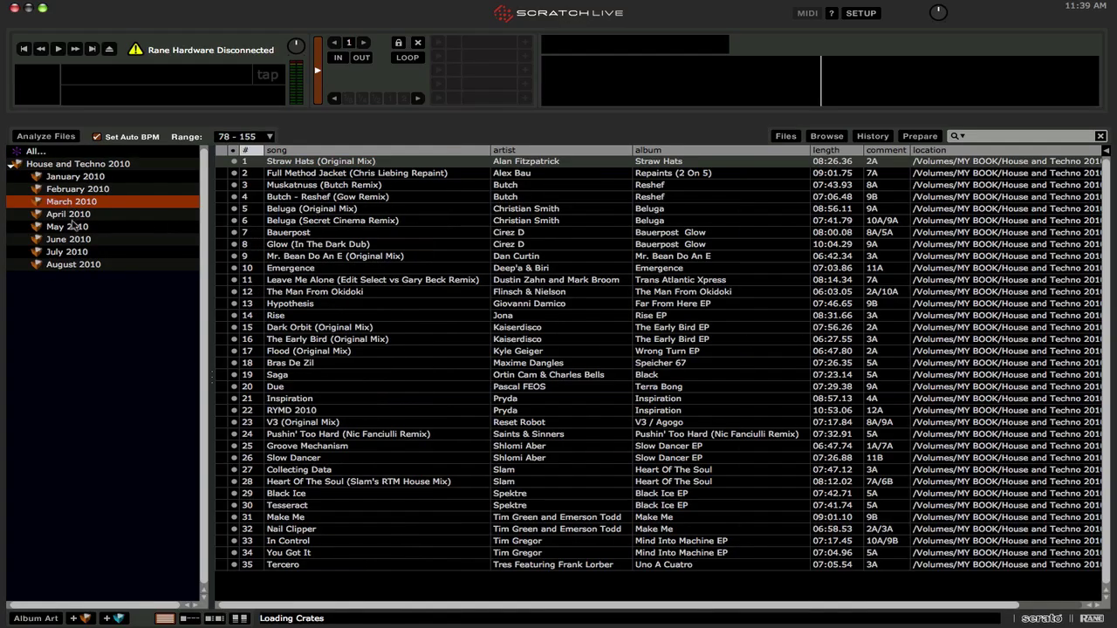
pyautogui.click(73, 226)
pyautogui.moveTo(292, 280); pyautogui.dragTo(614, 94)
pyautogui.moveTo(336, 423); pyautogui.dragTo(717, 89)
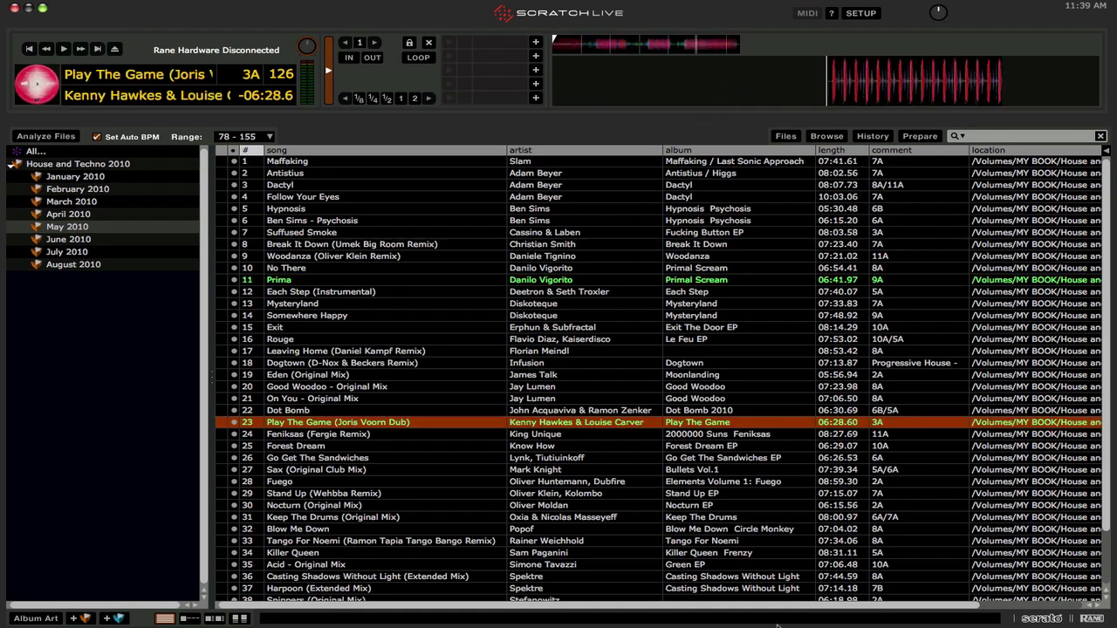
pyautogui.hscroll(5, 998, 600)
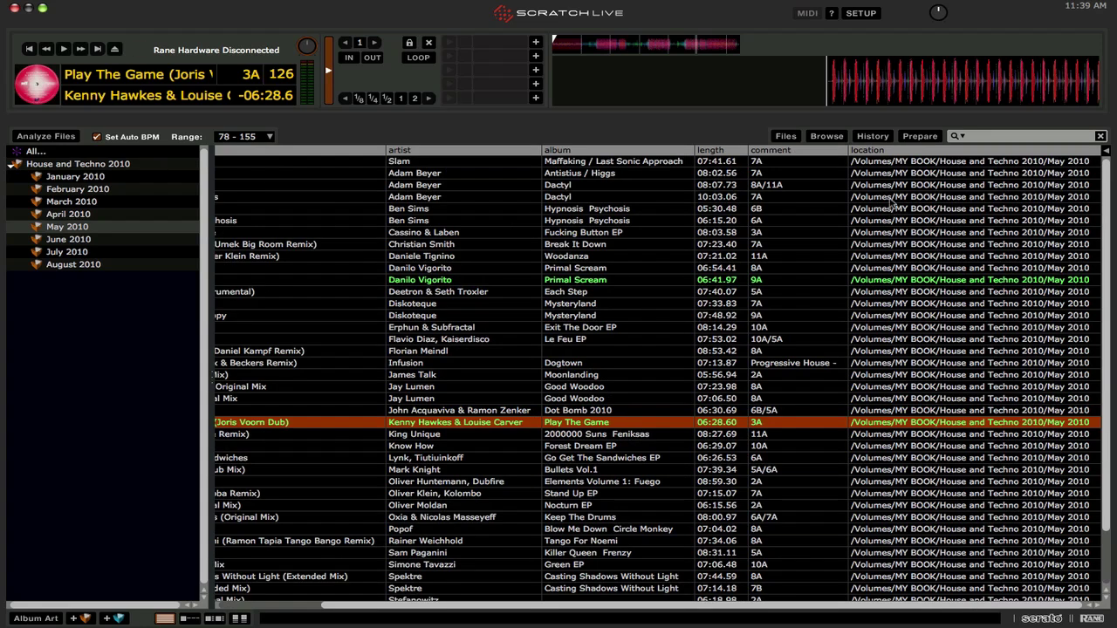
pyautogui.scroll(-3, 896, 218)
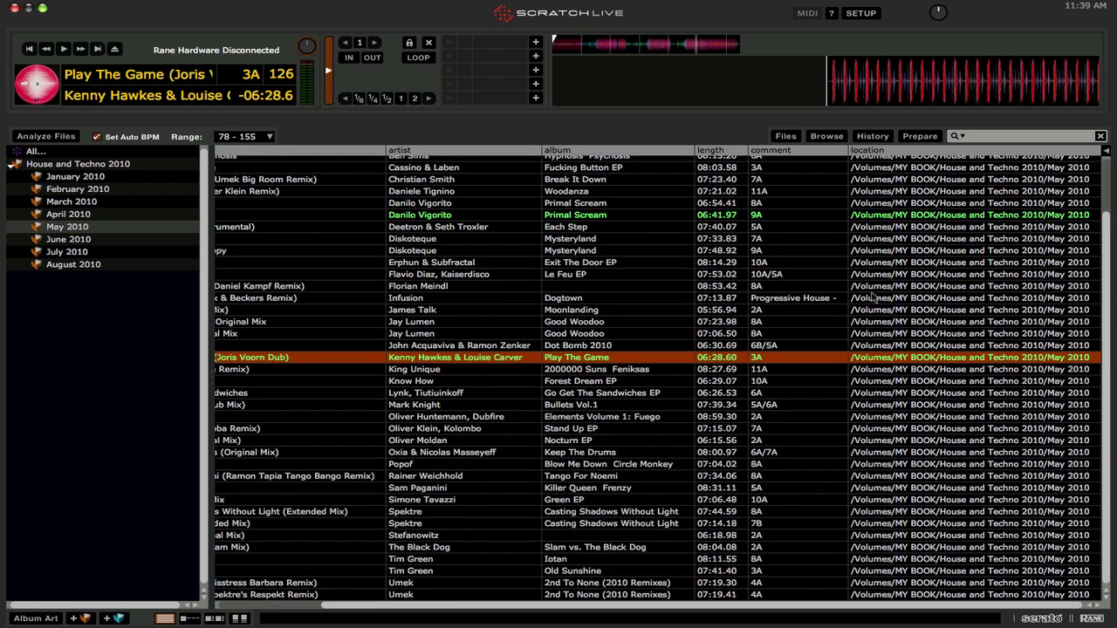
pyautogui.moveTo(577, 429); pyautogui.dragTo(139, 83)
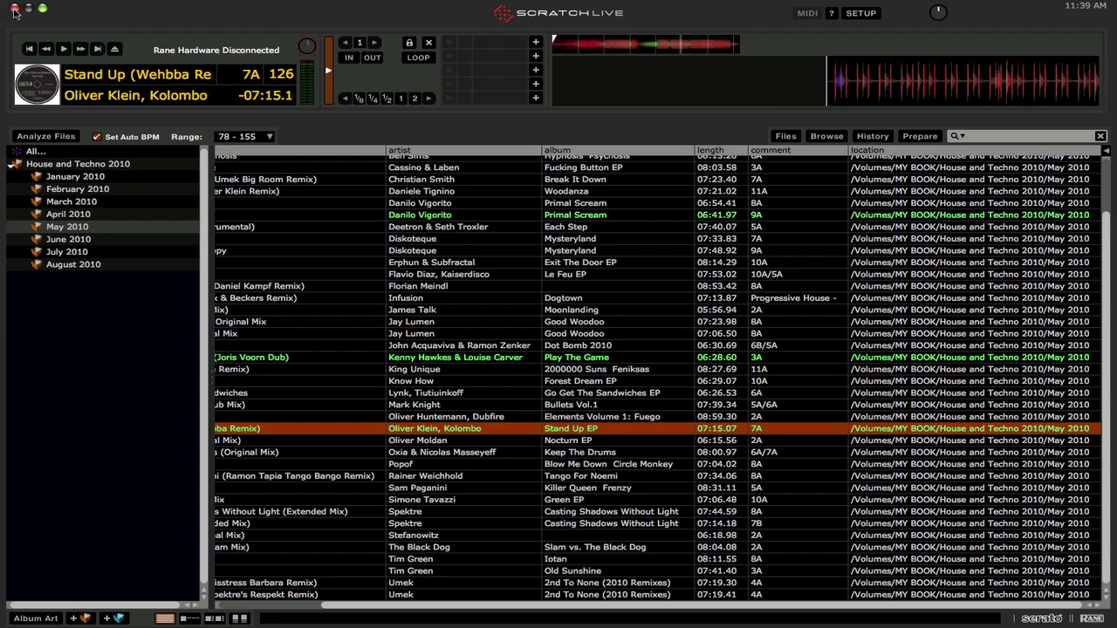
pyautogui.click(14, 8)
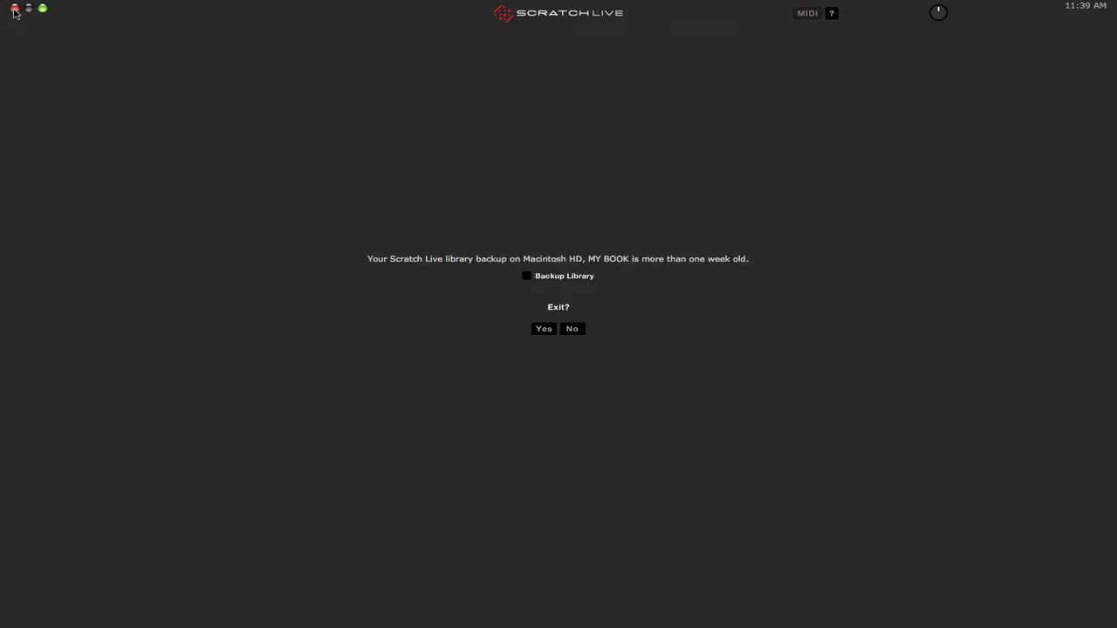
pyautogui.click(550, 329)
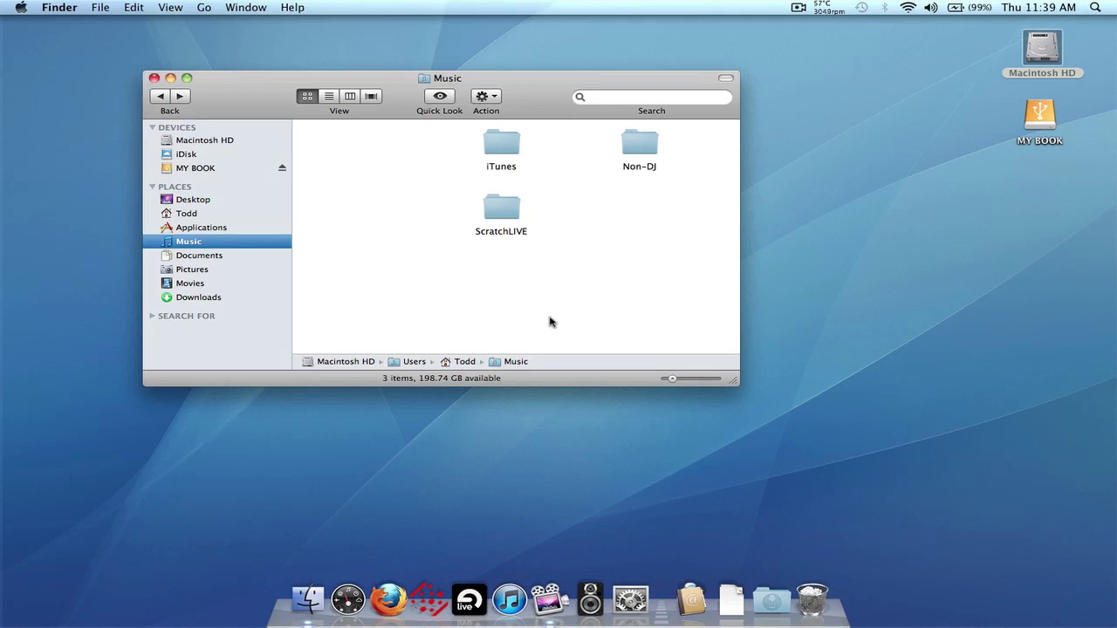